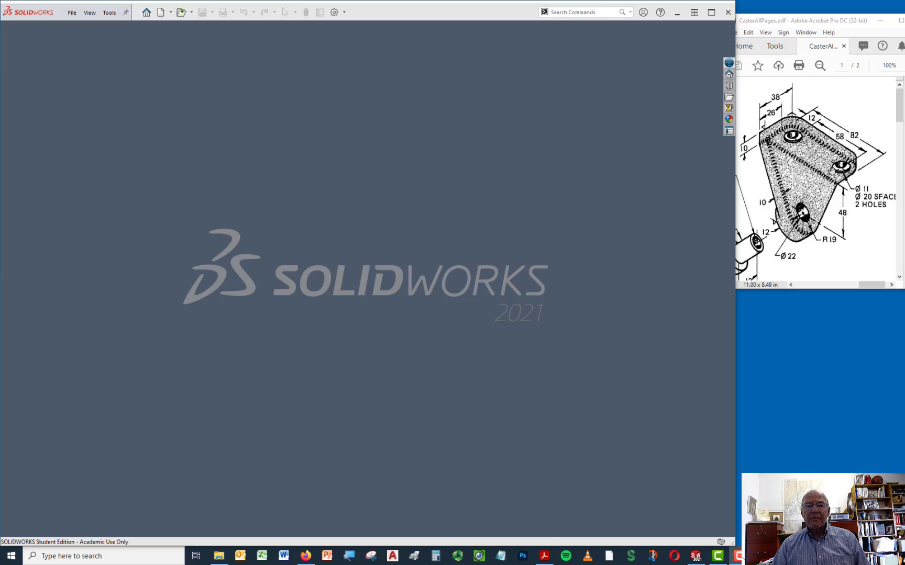
Create a new part document and set its unit system to MMGS (millimeter, gram, second)
{"action": "left_click", "coordinate": [73, 13]}
{"action": "left_click", "coordinate": [77, 30]}
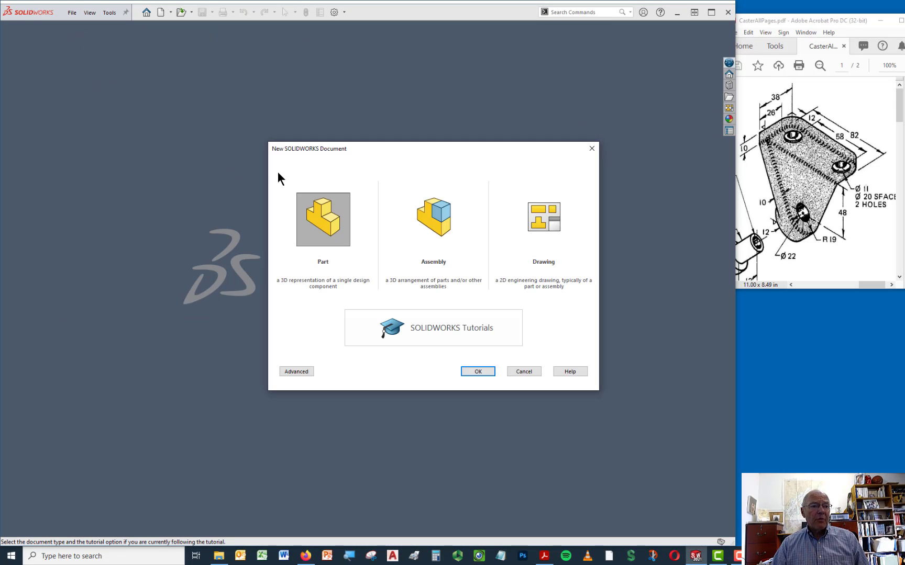
{"action": "double_click", "coordinate": [335, 213]}
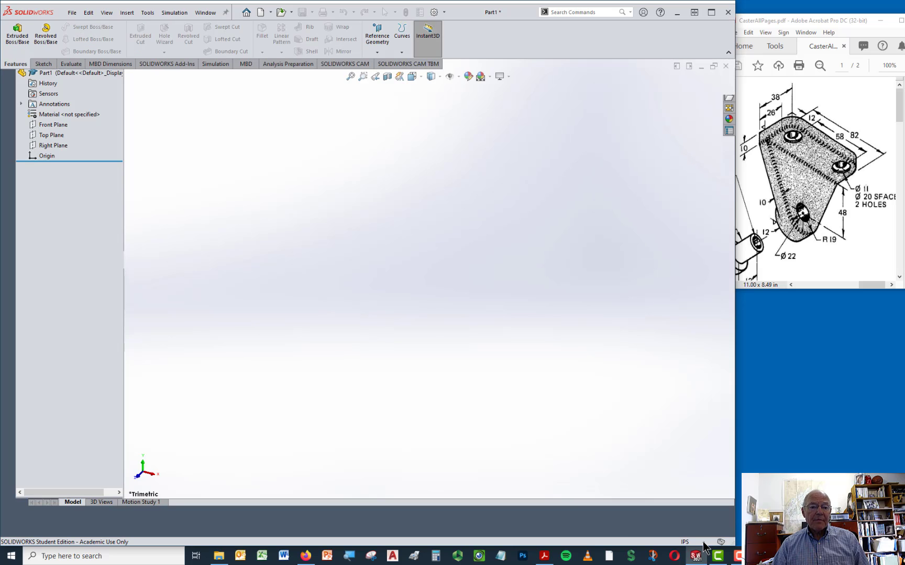
{"action": "left_click", "coordinate": [703, 542]}
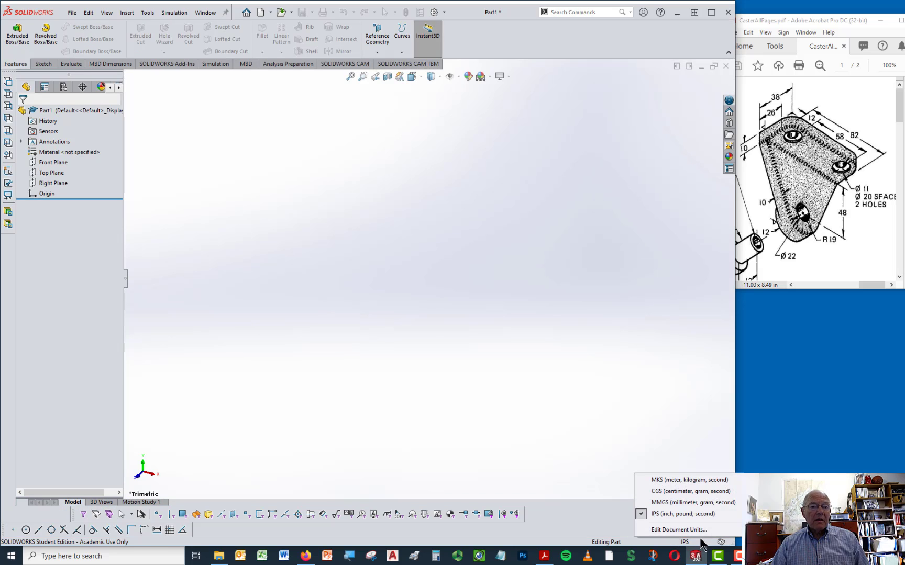
{"action": "left_click", "coordinate": [672, 504]}
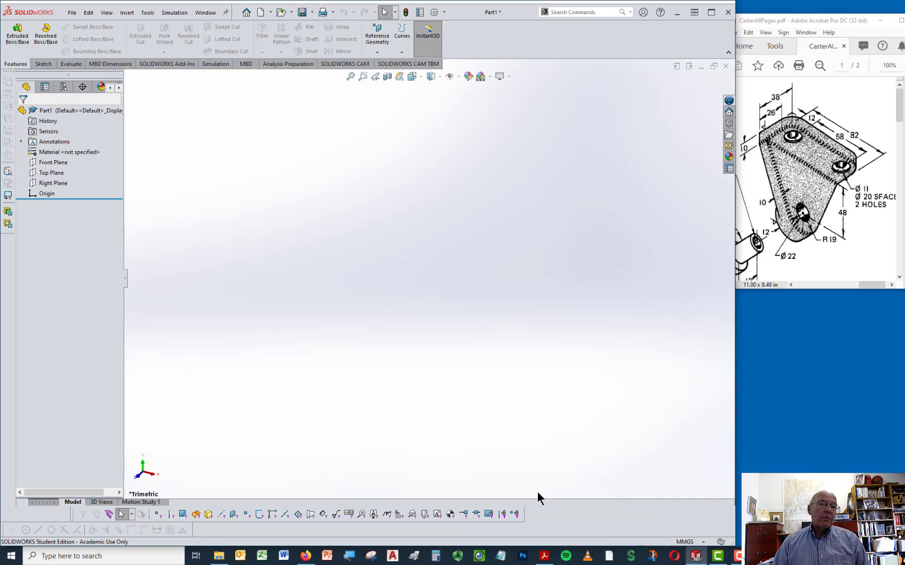
Start a sketch on the Right Plane and draw a vertical centerline about 98 mm long through the origin
{"action": "left_click", "coordinate": [41, 64]}
{"action": "left_click", "coordinate": [11, 37]}
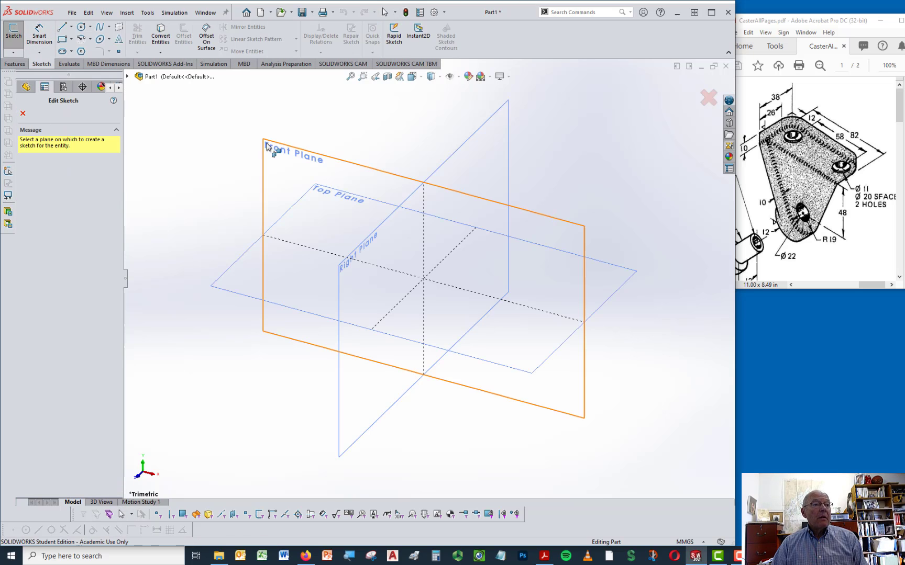
{"action": "left_click", "coordinate": [483, 142]}
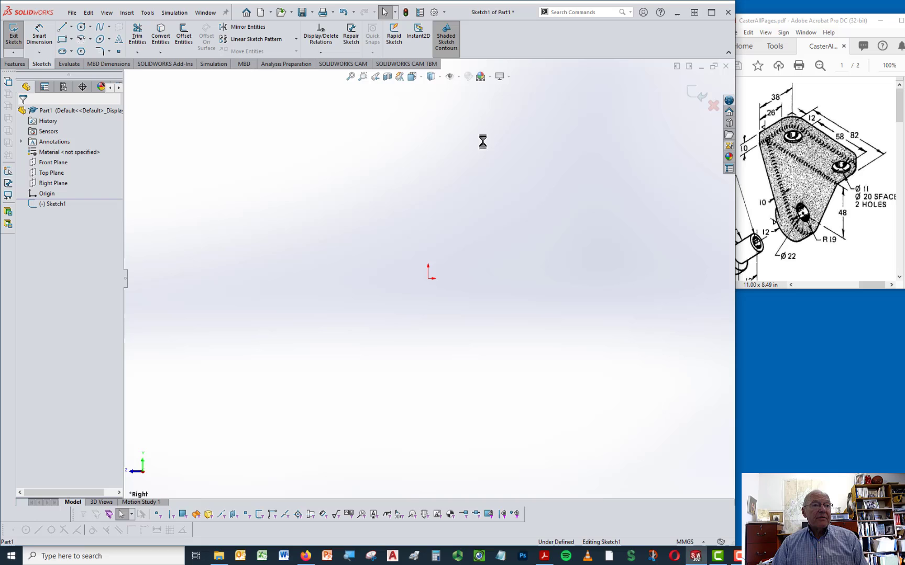
{"action": "left_click", "coordinate": [72, 29]}
{"action": "left_click", "coordinate": [67, 47]}
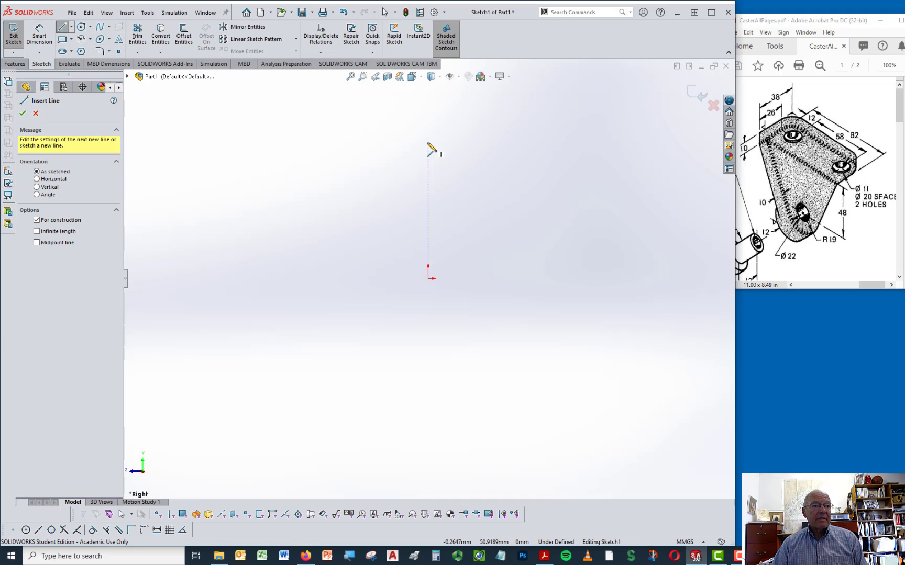
{"action": "left_click_drag", "start_coordinate": [428, 143], "coordinate": [432, 335]}
{"action": "left_click_drag", "start_coordinate": [434, 374], "coordinate": [428, 405]}
{"action": "key", "text": "Escape"}
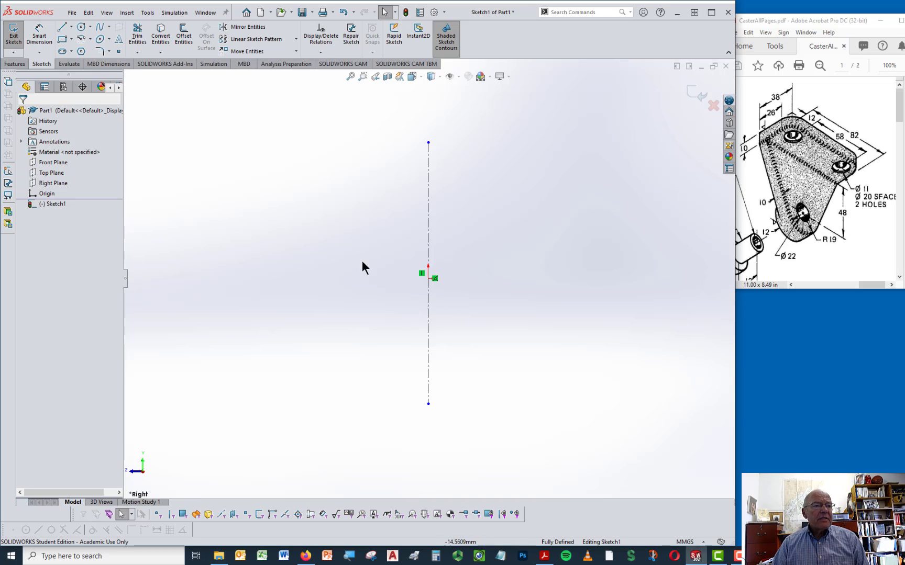
Draw a horizontal line about 39 mm long leftward from the origin, continued by a short vertical line downward from its end
{"action": "left_click", "coordinate": [62, 27]}
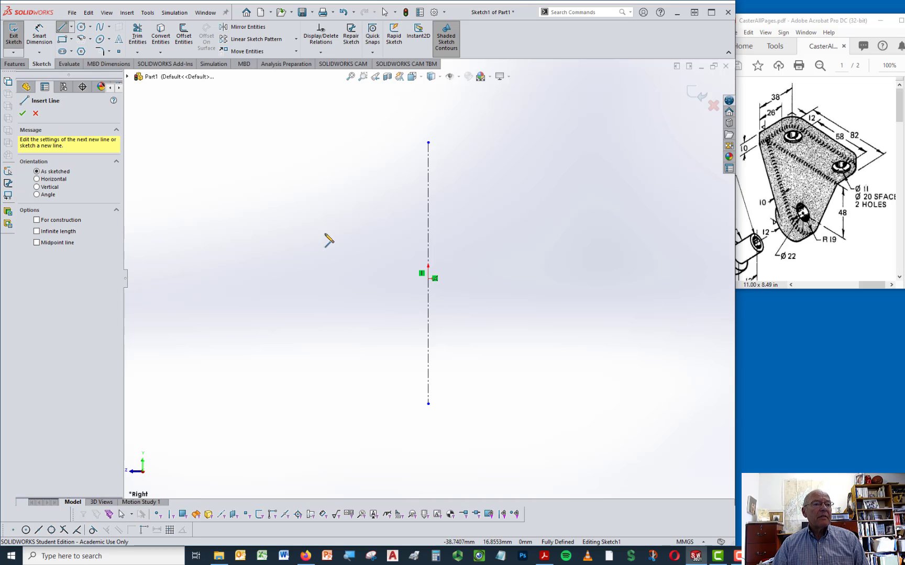
{"action": "left_click", "coordinate": [428, 279]}
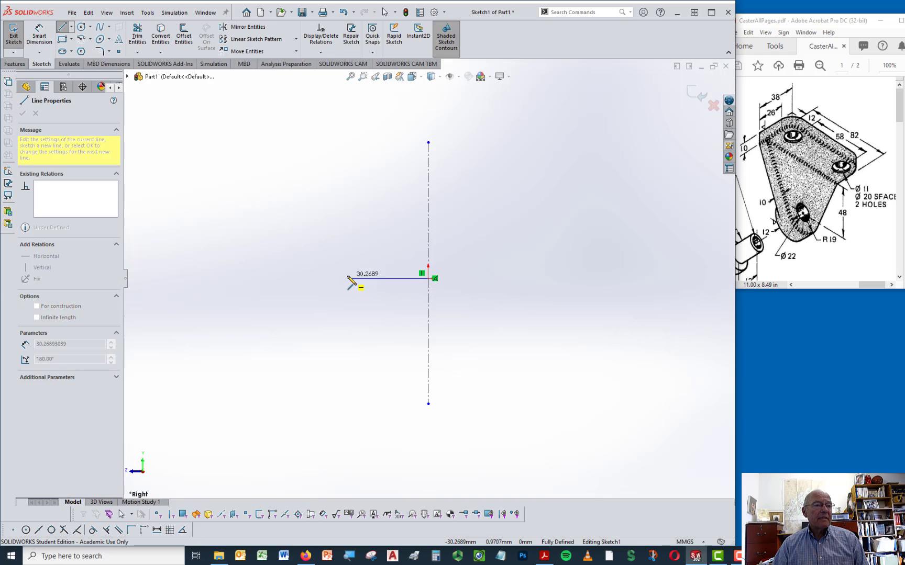
{"action": "left_click", "coordinate": [326, 279]}
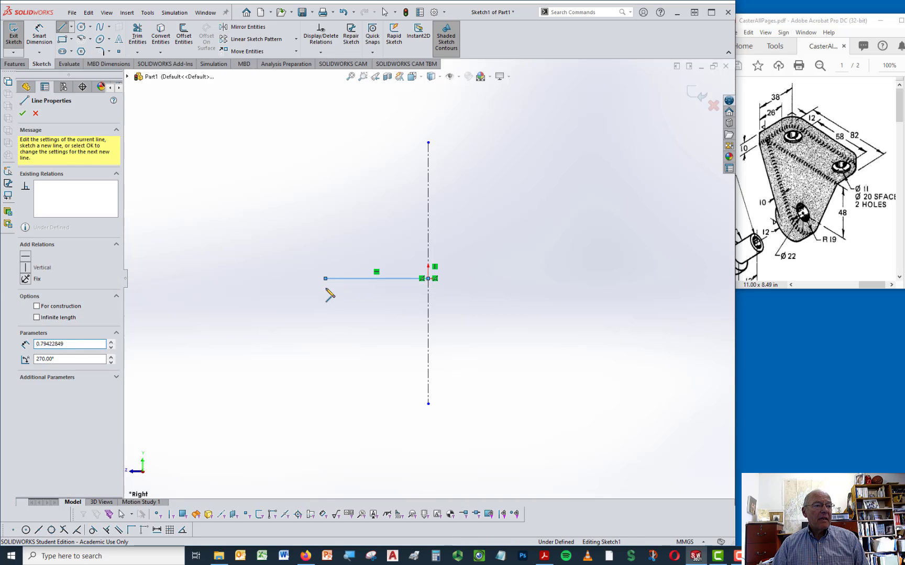
{"action": "left_click", "coordinate": [325, 300]}
{"action": "key", "text": "Escape"}
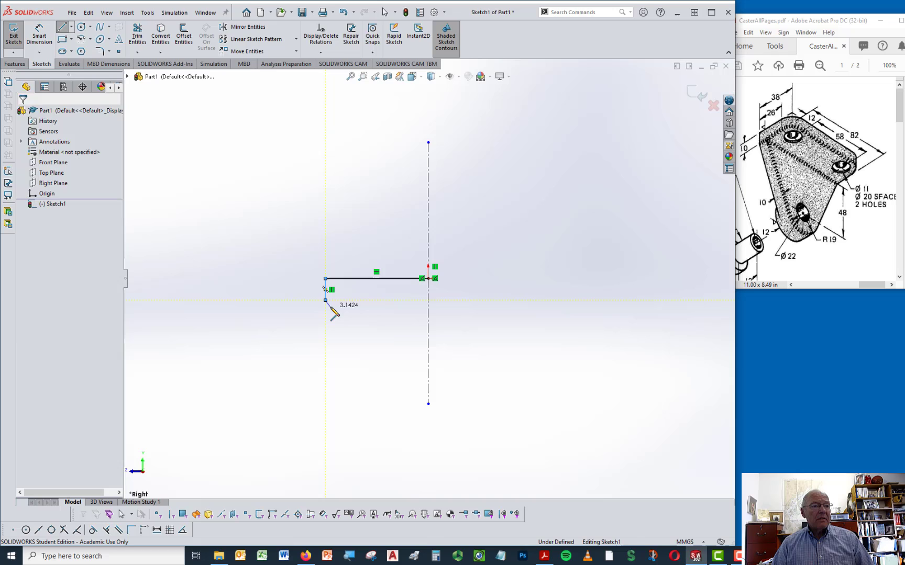
Sketch a circle with a radius of about 14 mm centered on the centerline's lower endpoint
{"action": "left_click", "coordinate": [81, 25]}
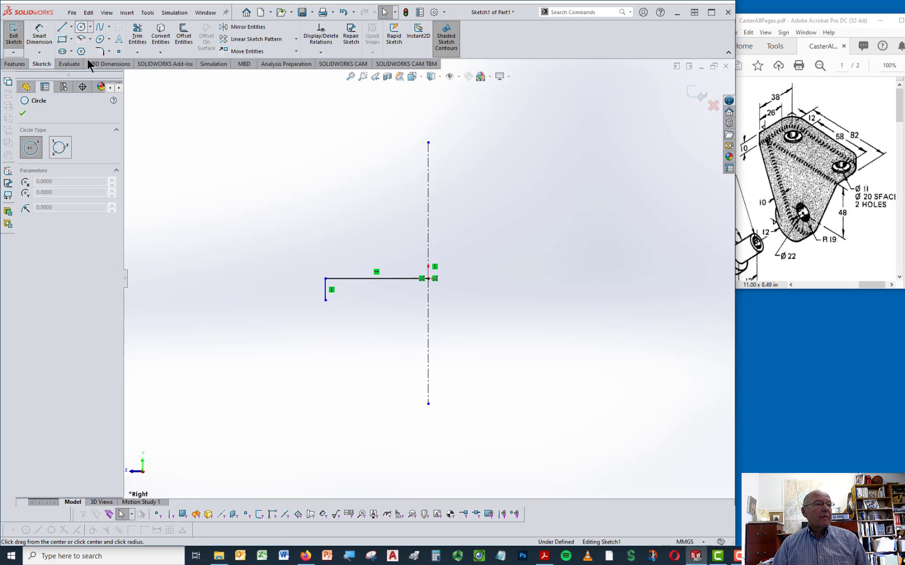
{"action": "left_click", "coordinate": [428, 403]}
{"action": "left_click", "coordinate": [445, 435]}
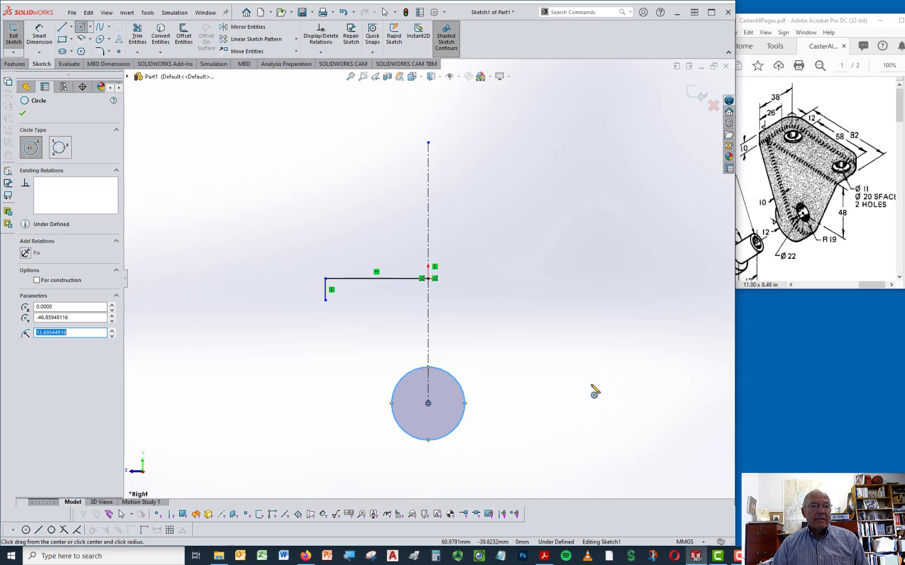
{"action": "key", "text": "Escape"}
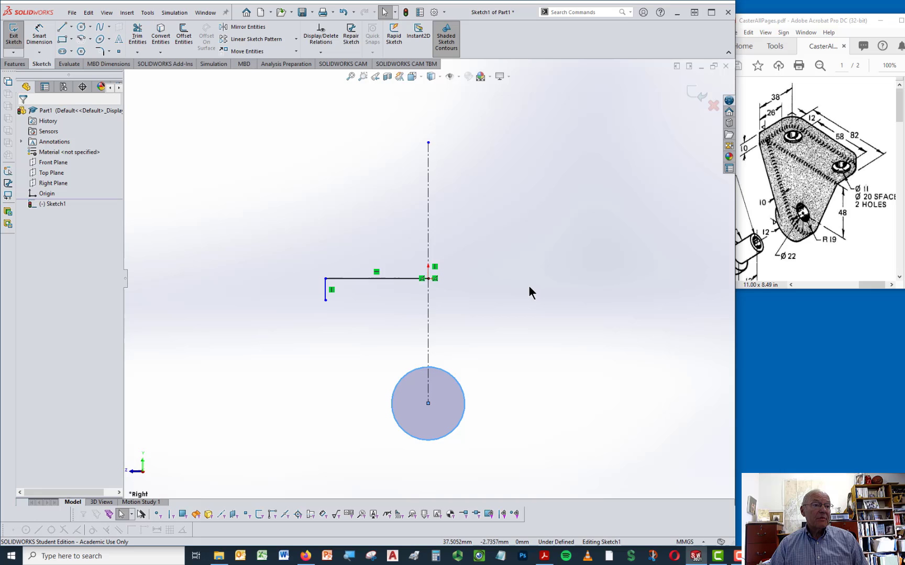
Draw a slanted line about 53 mm long from the short vertical line's lower end, tangent to the circle's lower left side
{"action": "left_click", "coordinate": [62, 27]}
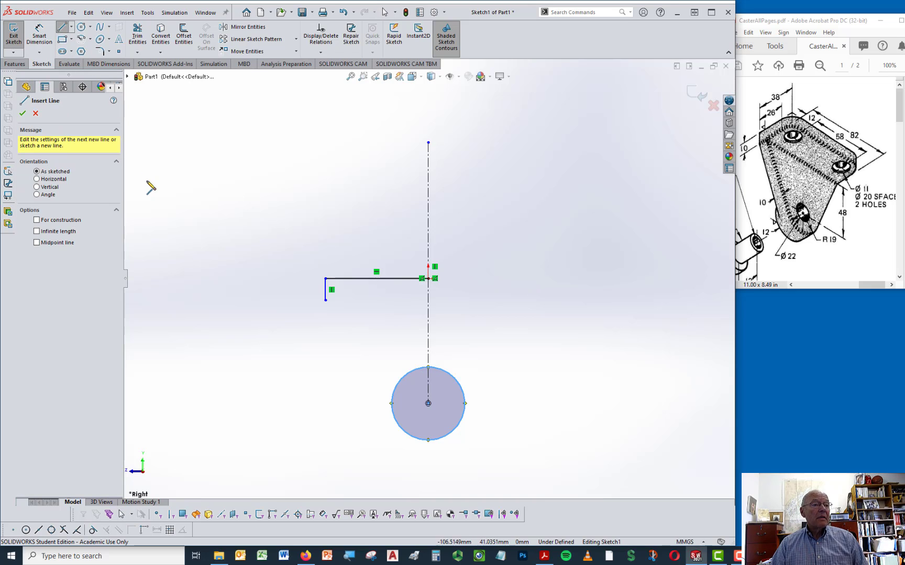
{"action": "left_click", "coordinate": [325, 301]}
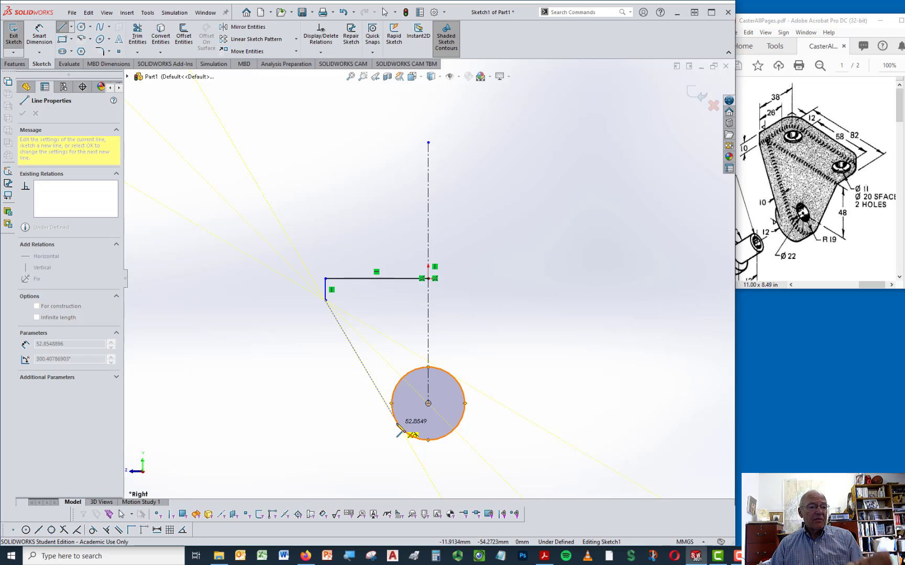
{"action": "left_click", "coordinate": [397, 424]}
{"action": "key", "text": "Escape"}
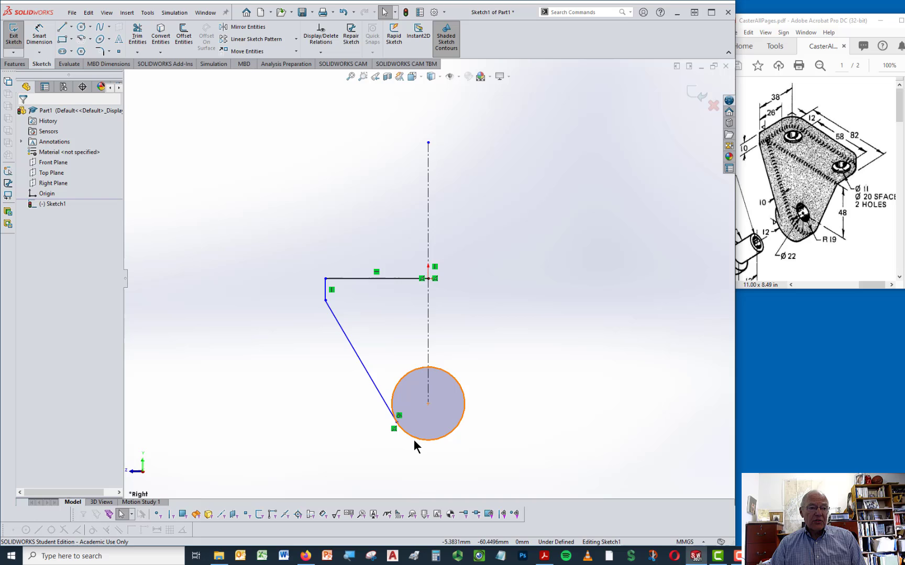
Mirror the horizontal, short vertical and slanted lines about the vertical centerline
{"action": "left_click", "coordinate": [249, 28]}
{"action": "left_click_drag", "start_coordinate": [279, 244], "coordinate": [431, 429]}
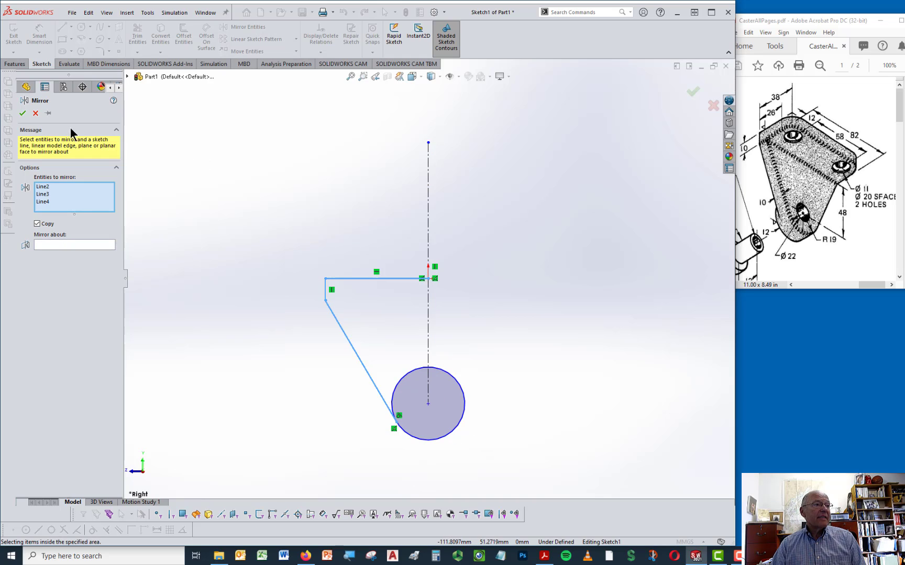
{"action": "left_click", "coordinate": [49, 244]}
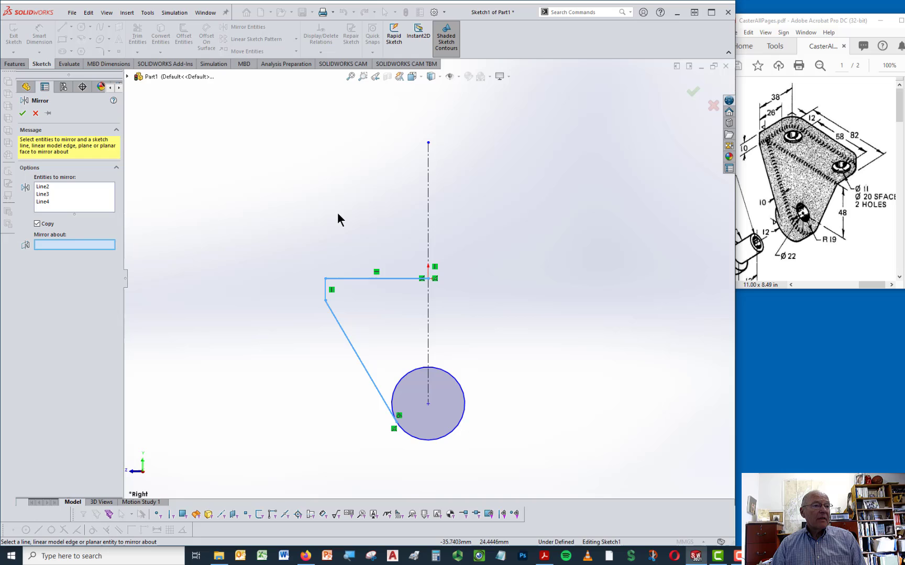
{"action": "left_click", "coordinate": [430, 208]}
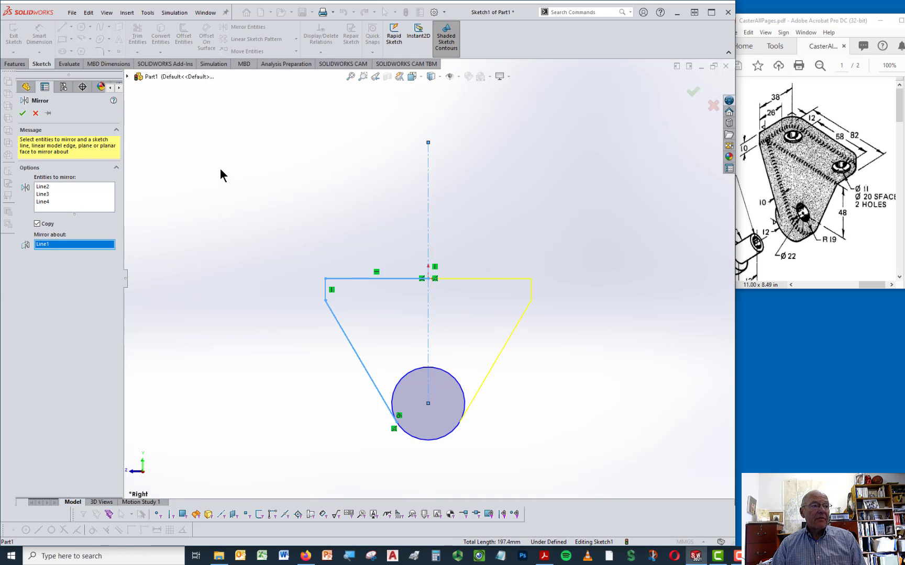
{"action": "left_click", "coordinate": [22, 113]}
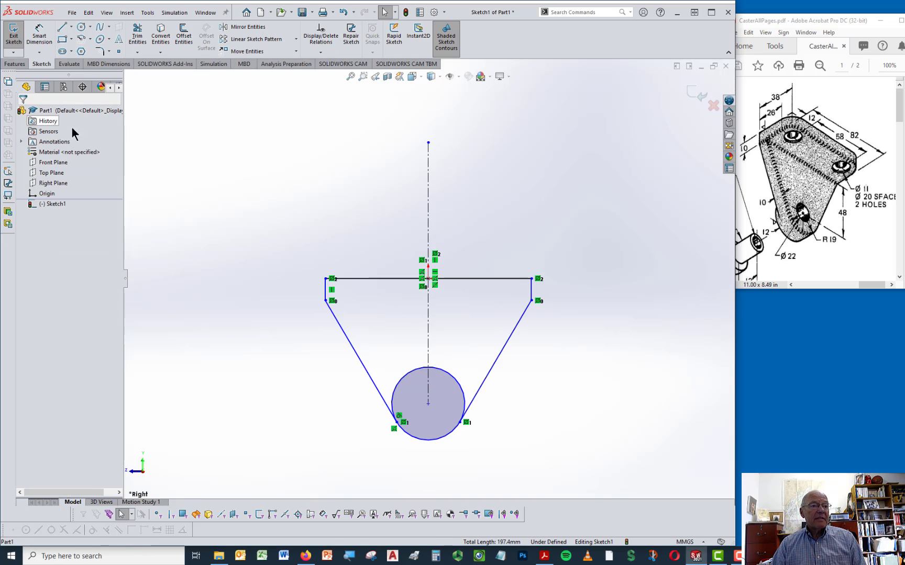
Try trimming away the circle's upper arc between the two slanted lines, and undo the trim
{"action": "left_click", "coordinate": [138, 35]}
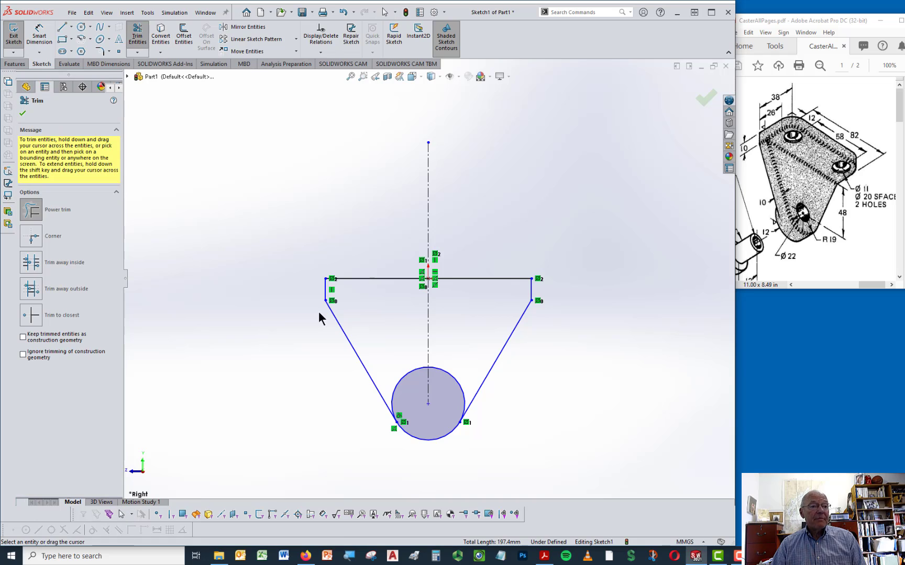
{"action": "left_click_drag", "start_coordinate": [448, 384], "coordinate": [396, 366]}
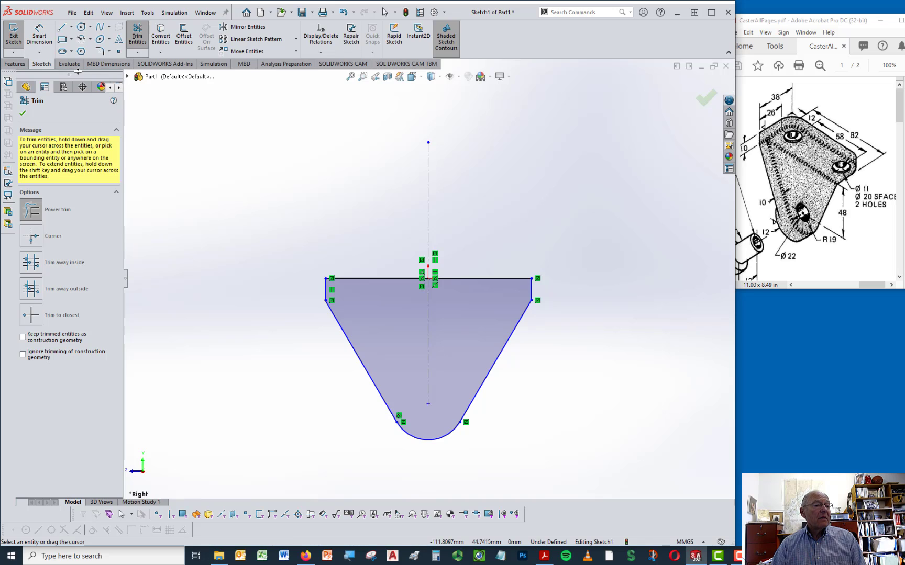
{"action": "left_click", "coordinate": [22, 114]}
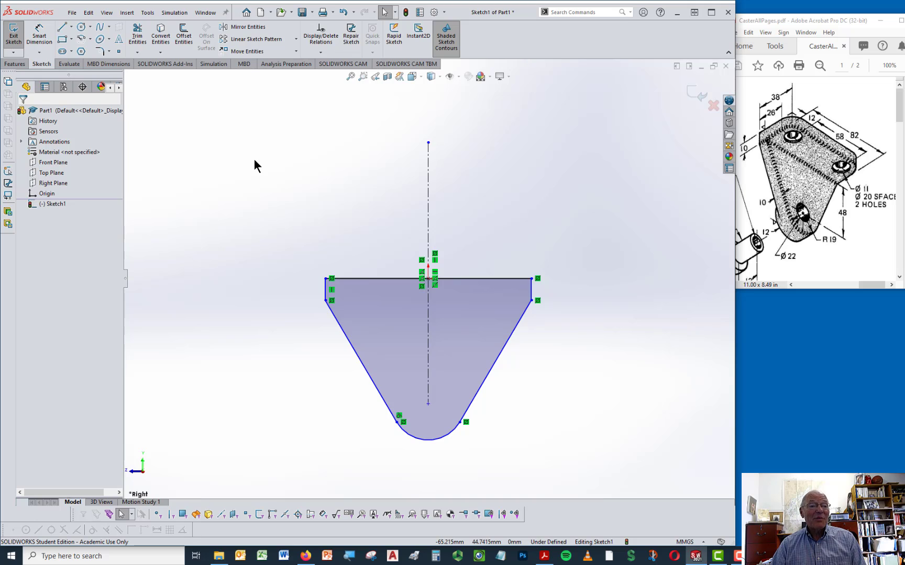
{"action": "left_click", "coordinate": [344, 14]}
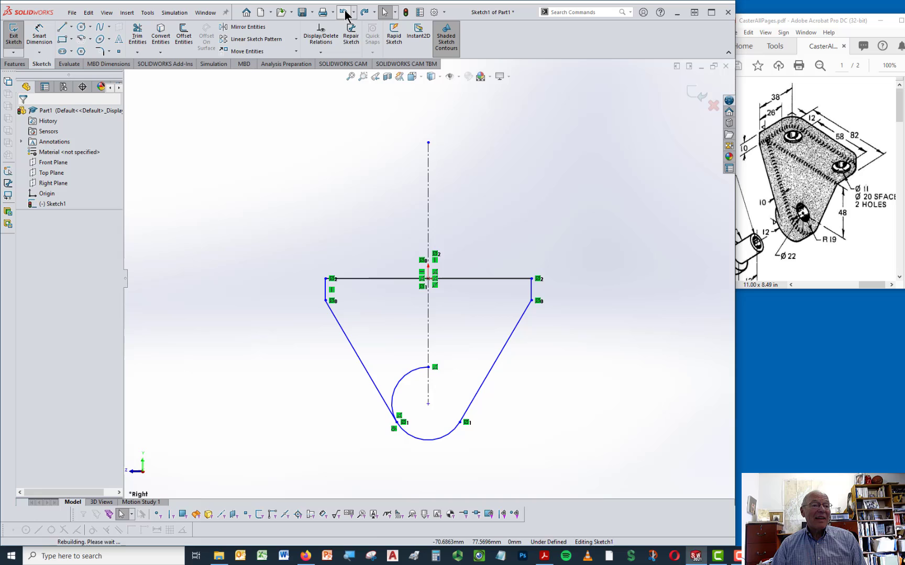
Draw a horizontal line about 77 mm long connecting the lower ends of the two short vertical lines
{"action": "left_click", "coordinate": [62, 28]}
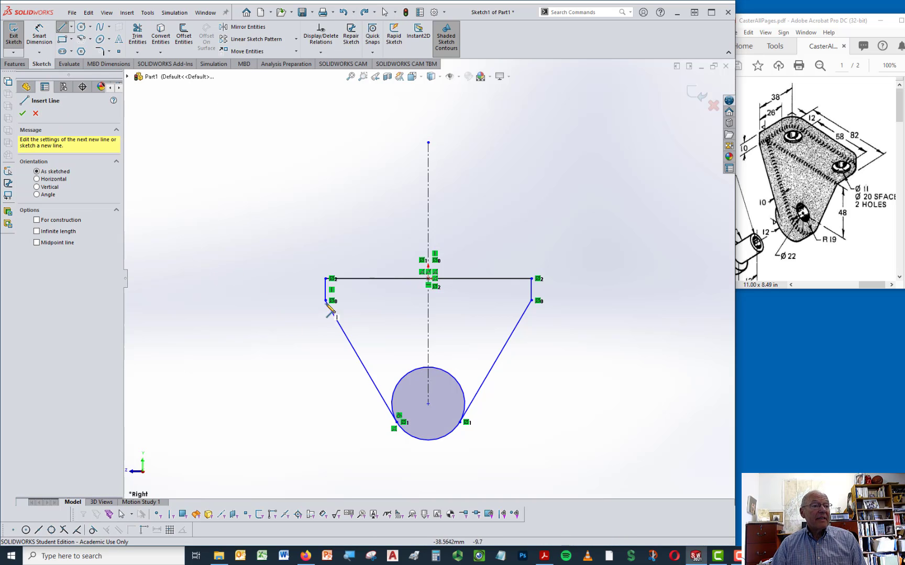
{"action": "left_click", "coordinate": [325, 301]}
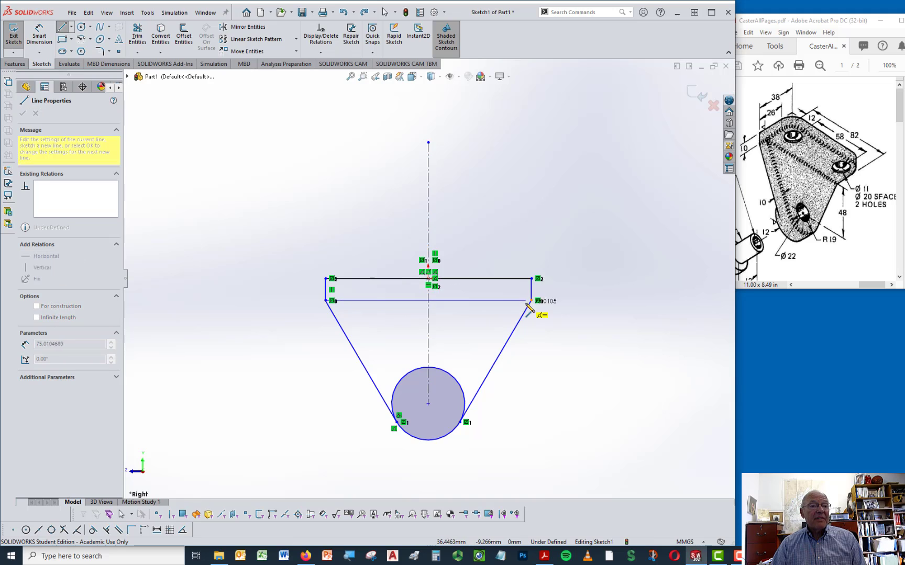
{"action": "left_click", "coordinate": [531, 301]}
{"action": "key", "text": "Escape"}
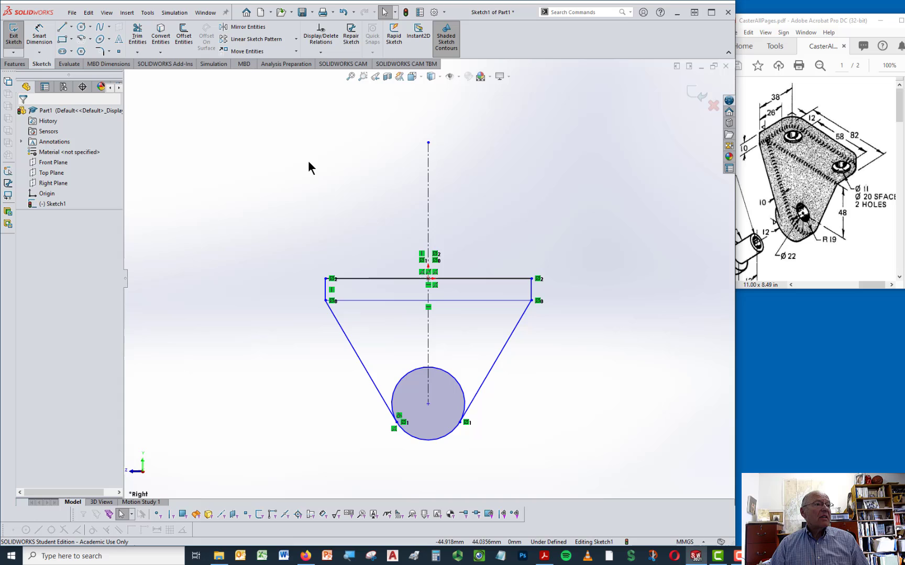
Sketch a hole circle with a radius of about 6.4 mm concentric with the large circle at the profile's lower end
{"action": "left_click", "coordinate": [81, 26]}
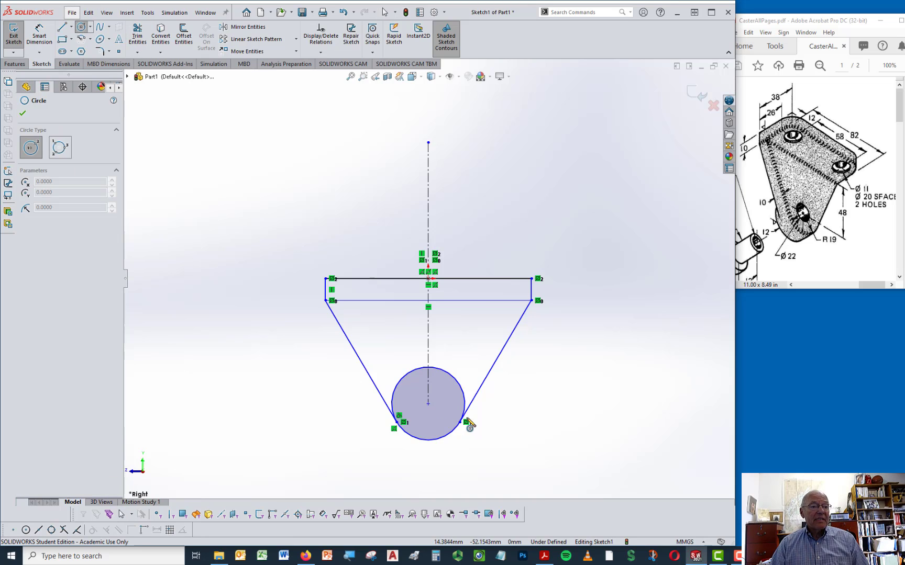
{"action": "left_click", "coordinate": [428, 403]}
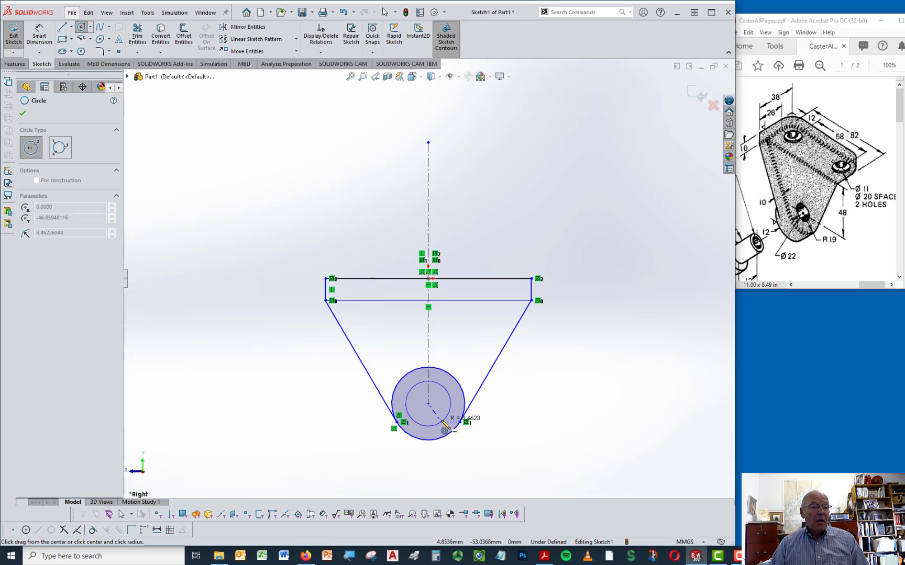
{"action": "left_click", "coordinate": [442, 413]}
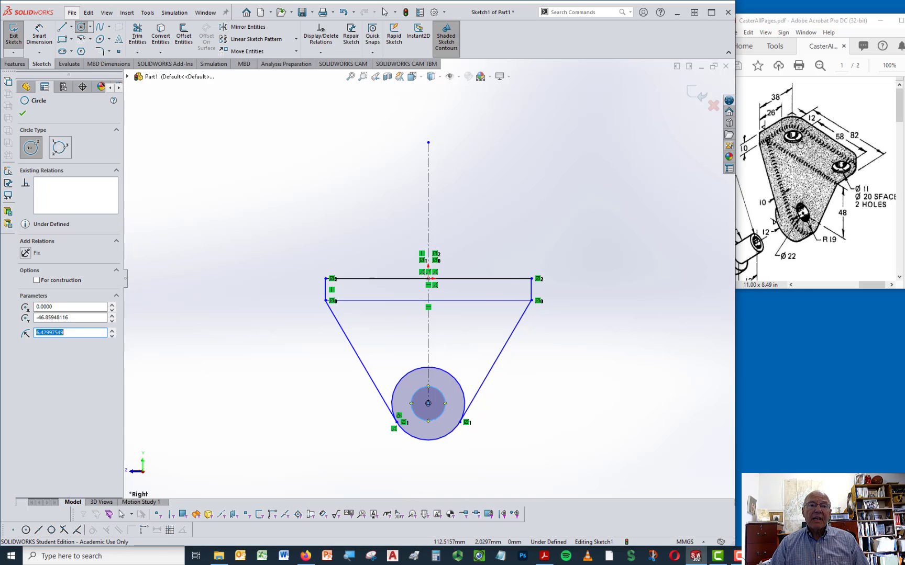
{"action": "left_click", "coordinate": [608, 363]}
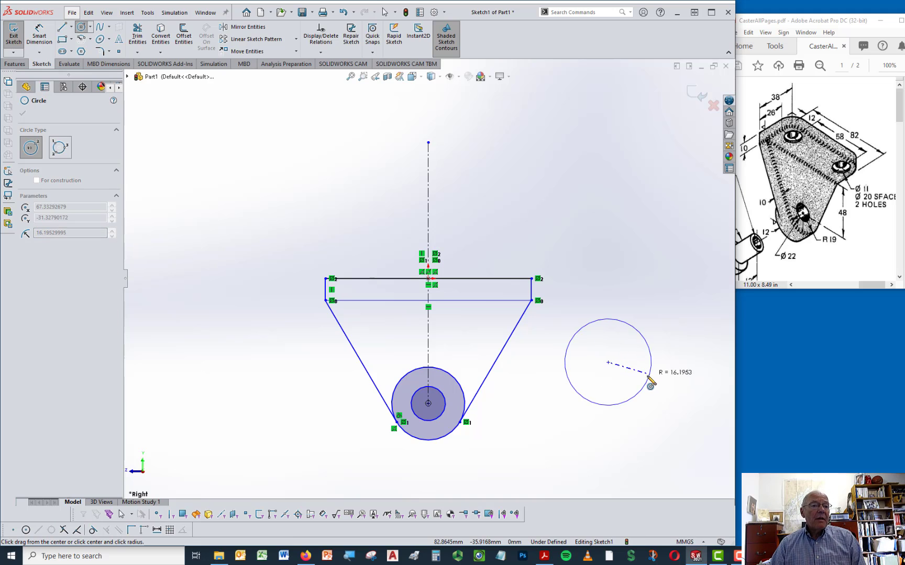
{"action": "key", "text": "Escape"}
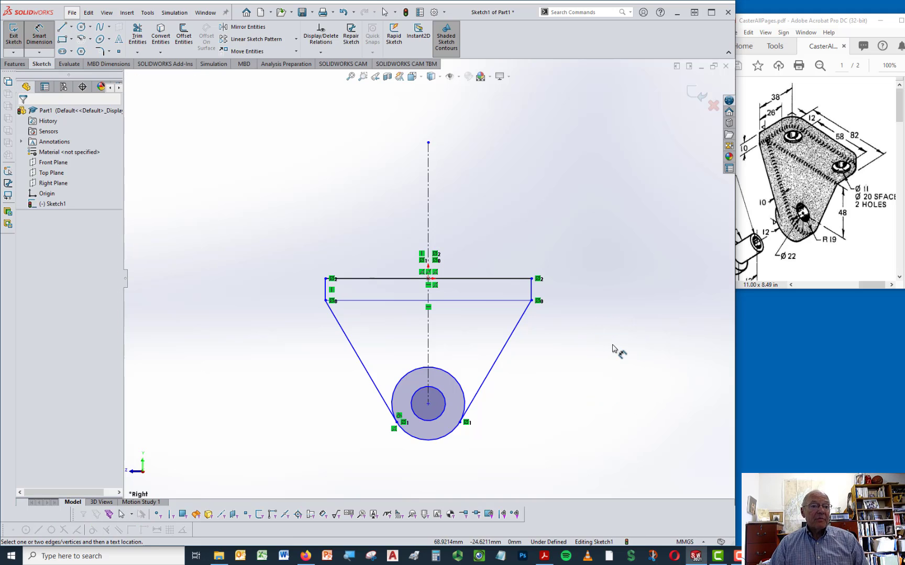
Dimension the profile's overall width between the two short vertical lines and set it to 82 mm
{"action": "right_click_drag", "start_coordinate": [626, 403], "coordinate": [630, 360]}
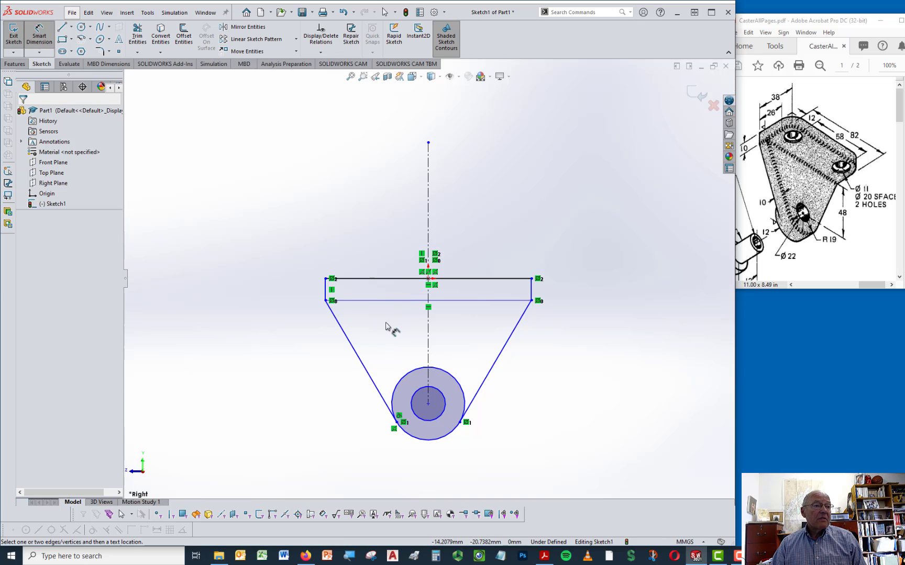
{"action": "left_click", "coordinate": [326, 289]}
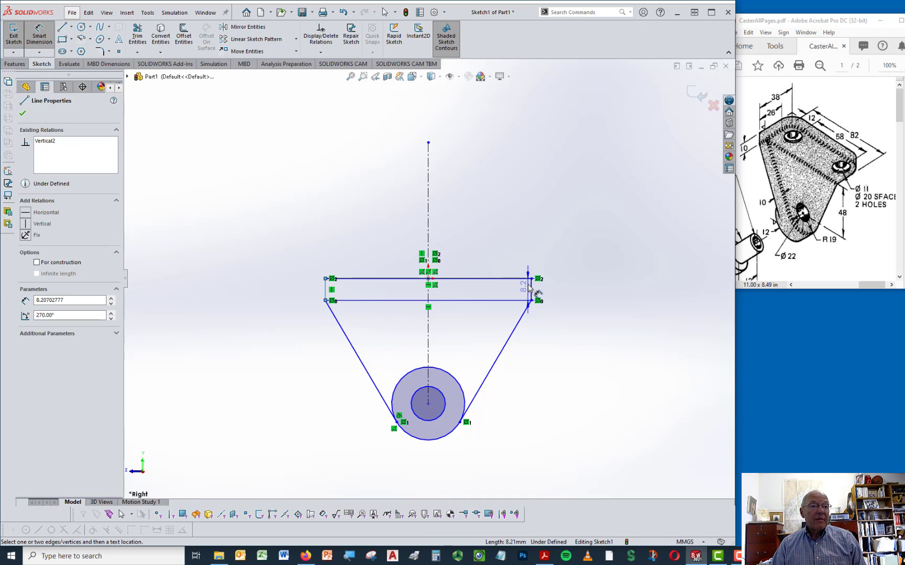
{"action": "left_click", "coordinate": [531, 288]}
{"action": "left_click", "coordinate": [491, 228]}
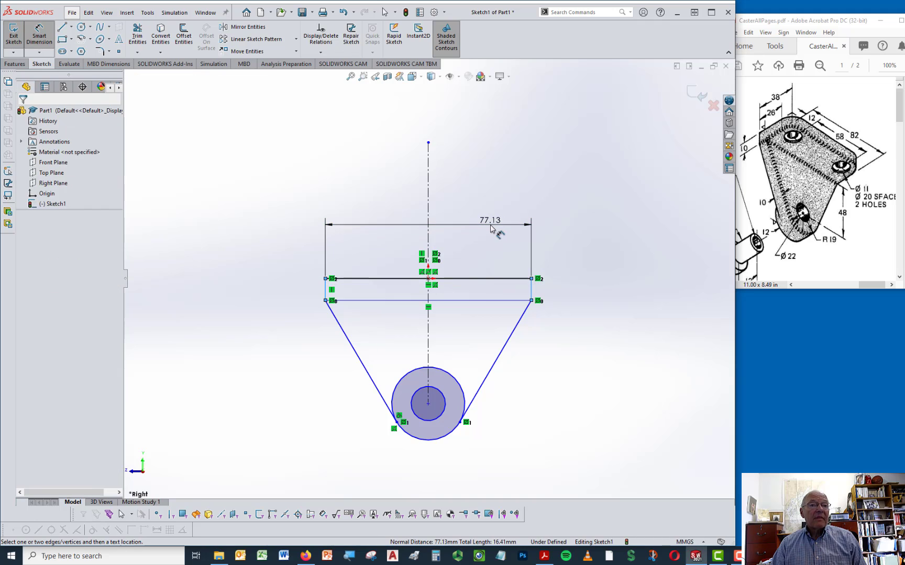
{"action": "type", "text": "82"}
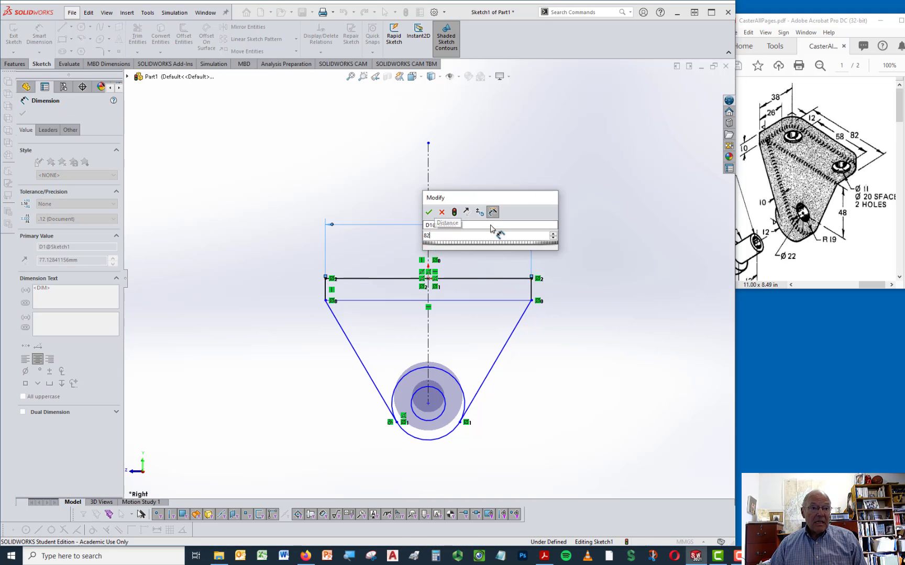
{"action": "key", "text": "Return"}
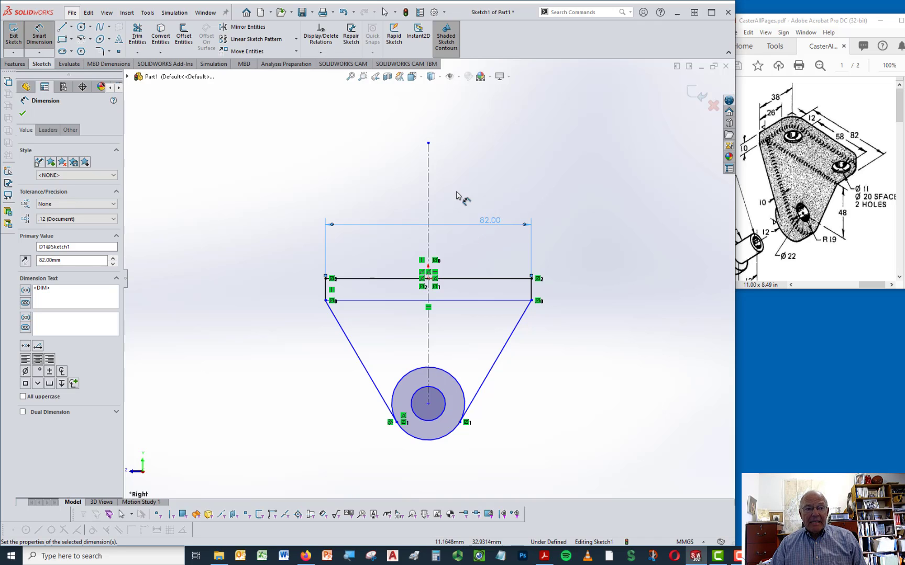
Change the document's overall drafting standard to ISO
{"action": "left_click", "coordinate": [445, 13]}
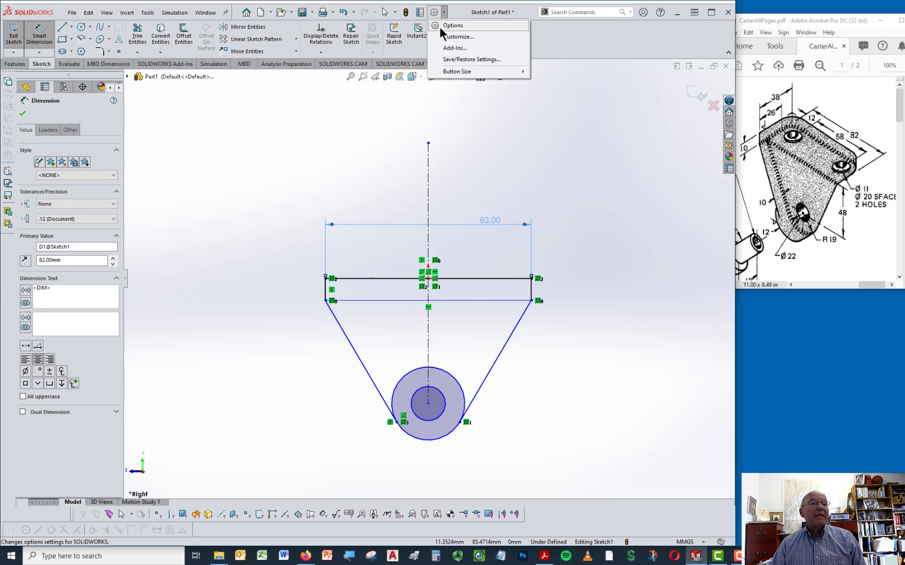
{"action": "left_click", "coordinate": [442, 25]}
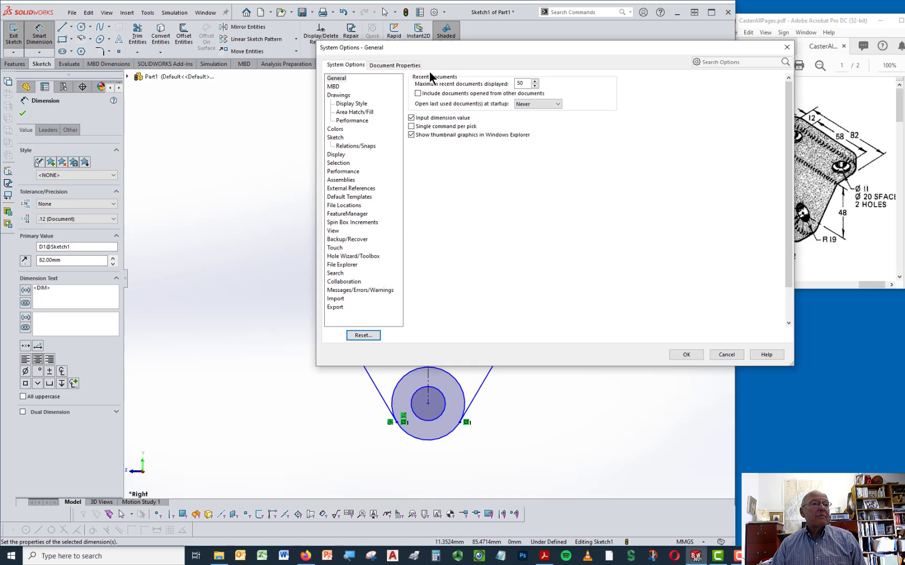
{"action": "left_click", "coordinate": [400, 66]}
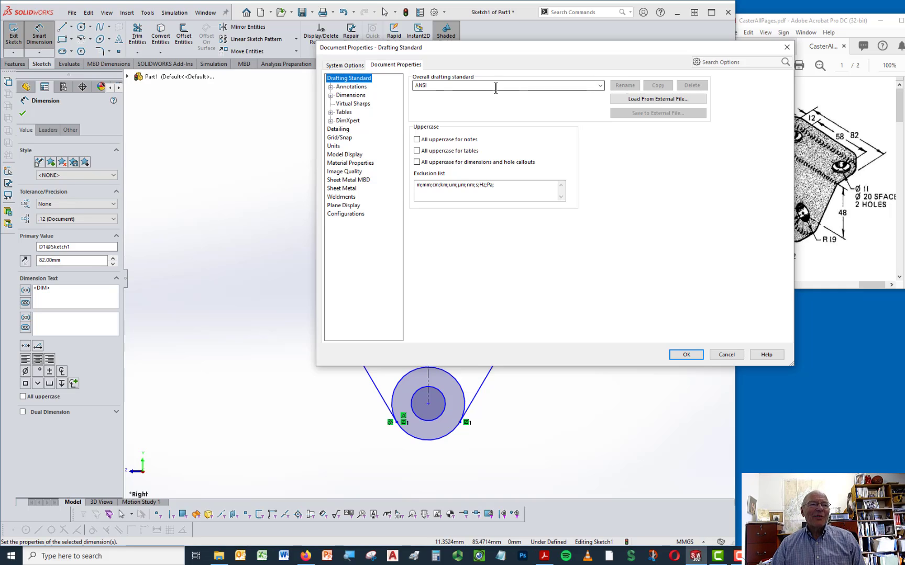
{"action": "left_click", "coordinate": [601, 85]}
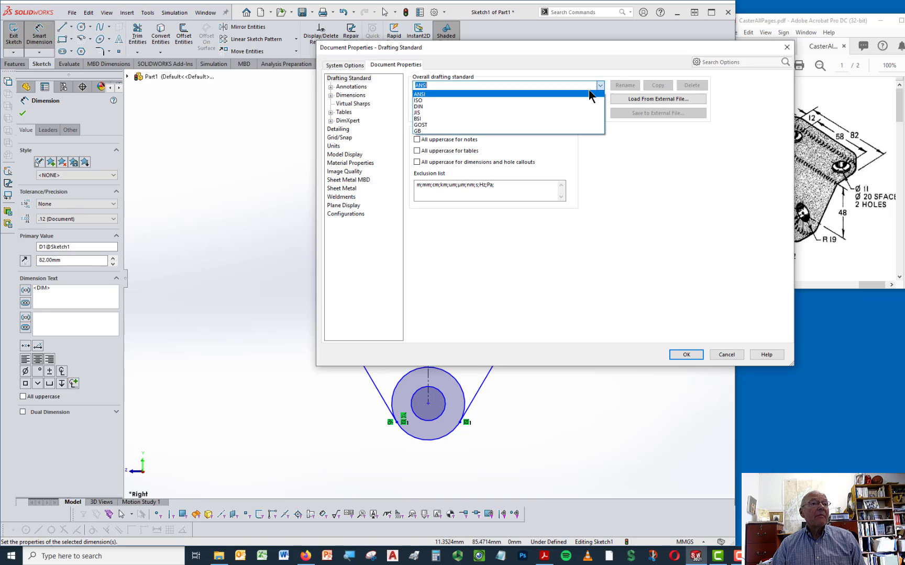
{"action": "left_click", "coordinate": [499, 100]}
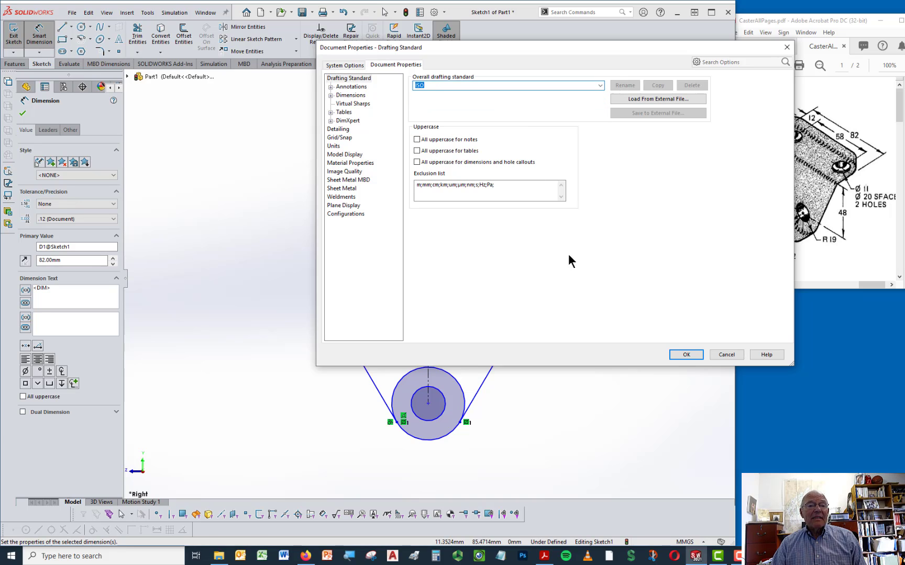
{"action": "left_click", "coordinate": [685, 355]}
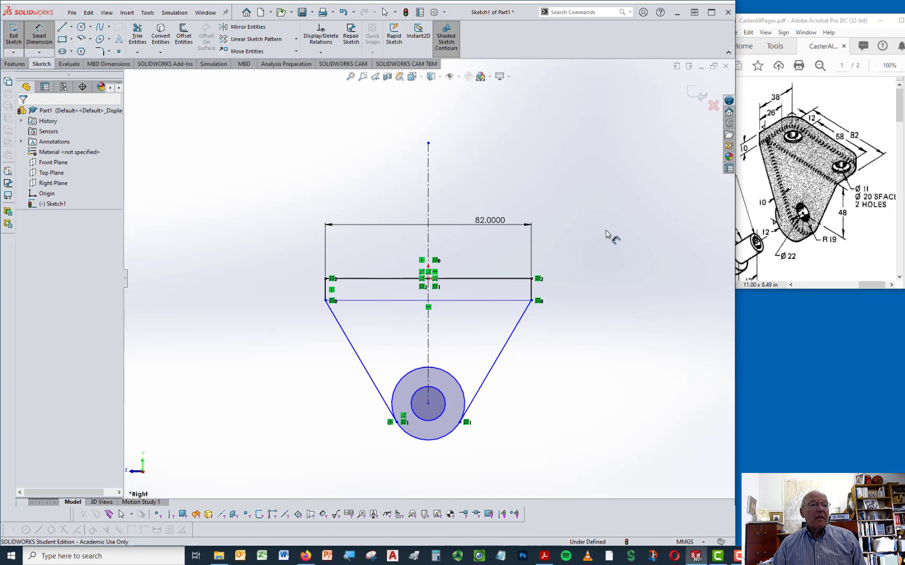
Set the overall drafting standard to ANSI and remove trailing zeroes from the document's dimensions
{"action": "left_click", "coordinate": [445, 13]}
{"action": "left_click", "coordinate": [445, 26]}
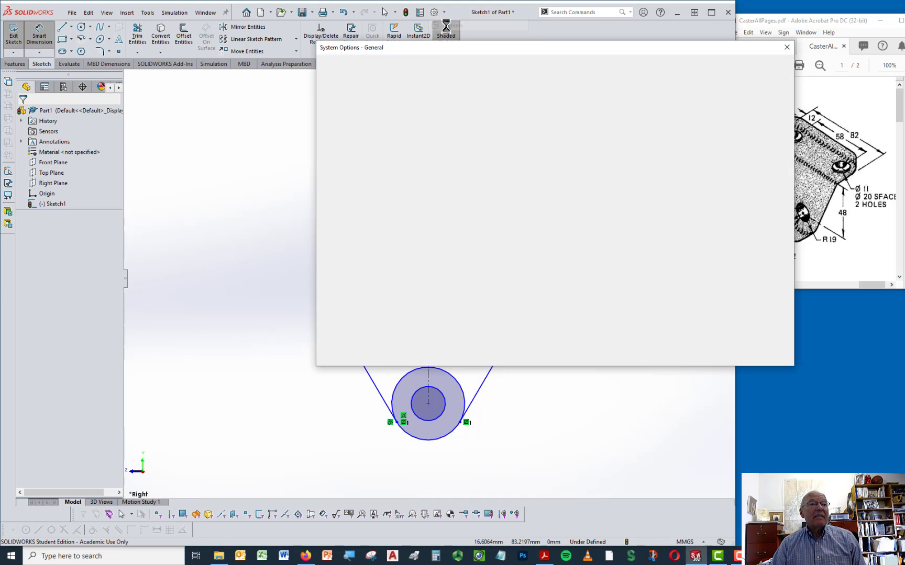
{"action": "left_click", "coordinate": [414, 66]}
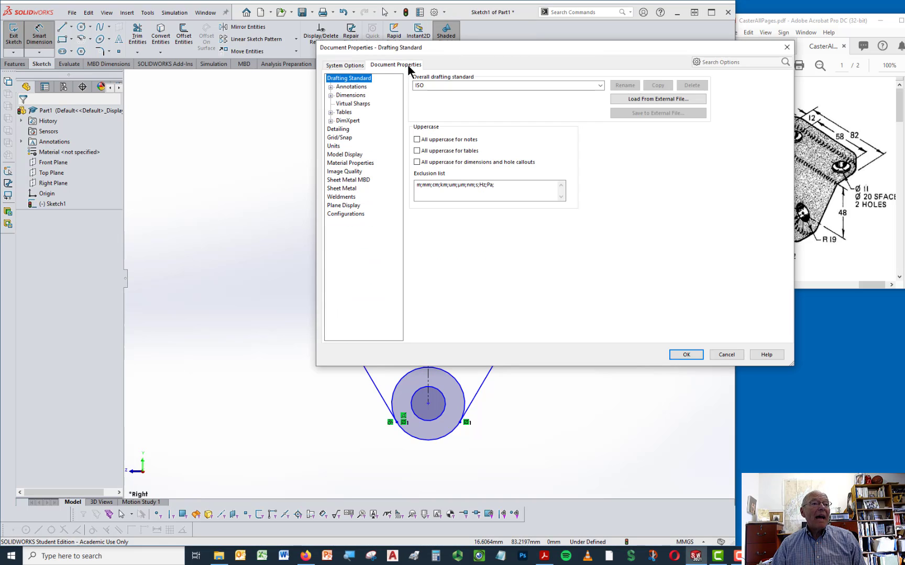
{"action": "left_click", "coordinate": [599, 86]}
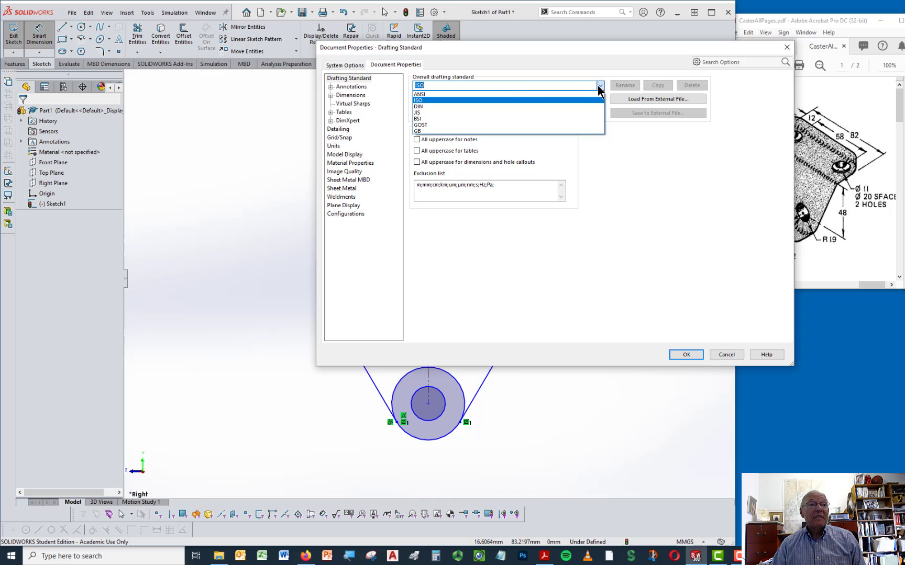
{"action": "left_click", "coordinate": [507, 96]}
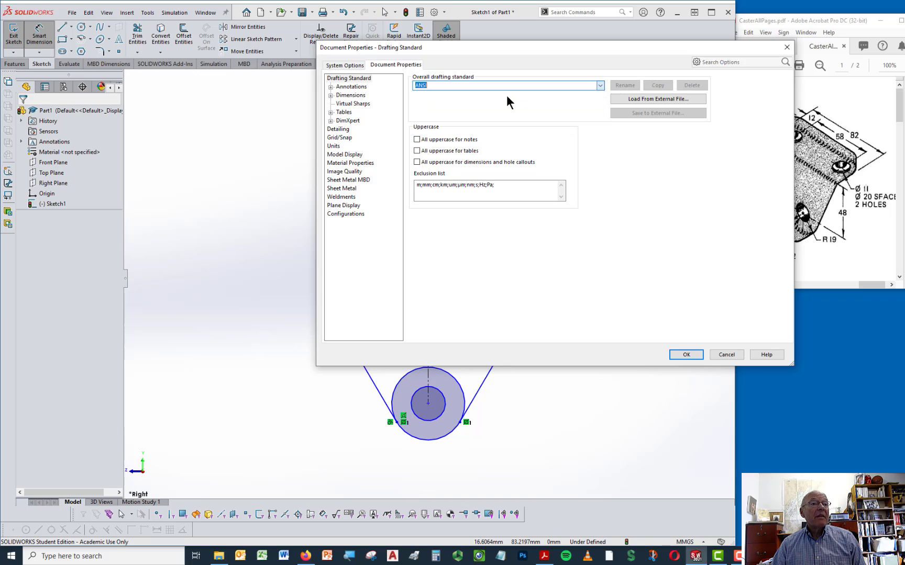
{"action": "left_click", "coordinate": [350, 95]}
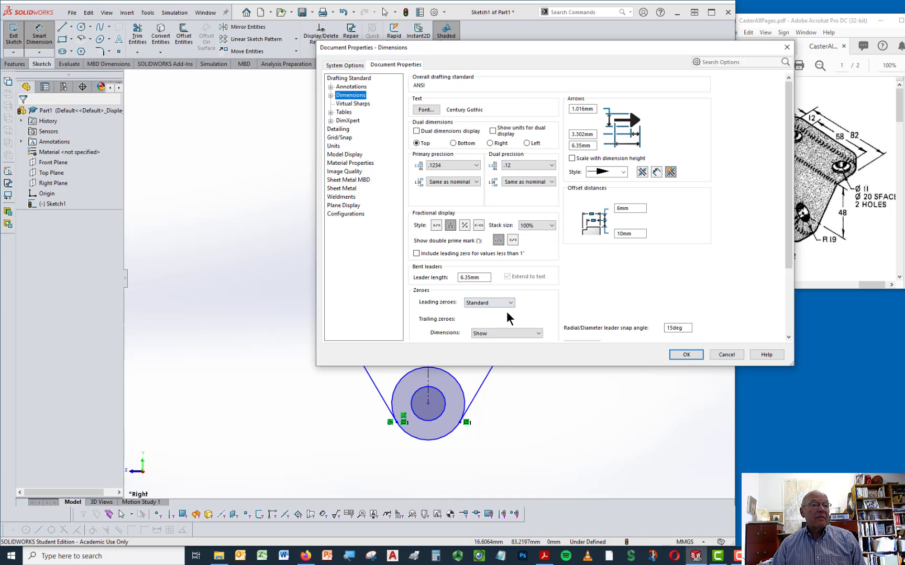
{"action": "scroll", "coordinate": [475, 314], "scroll_direction": "down", "scroll_amount": 3}
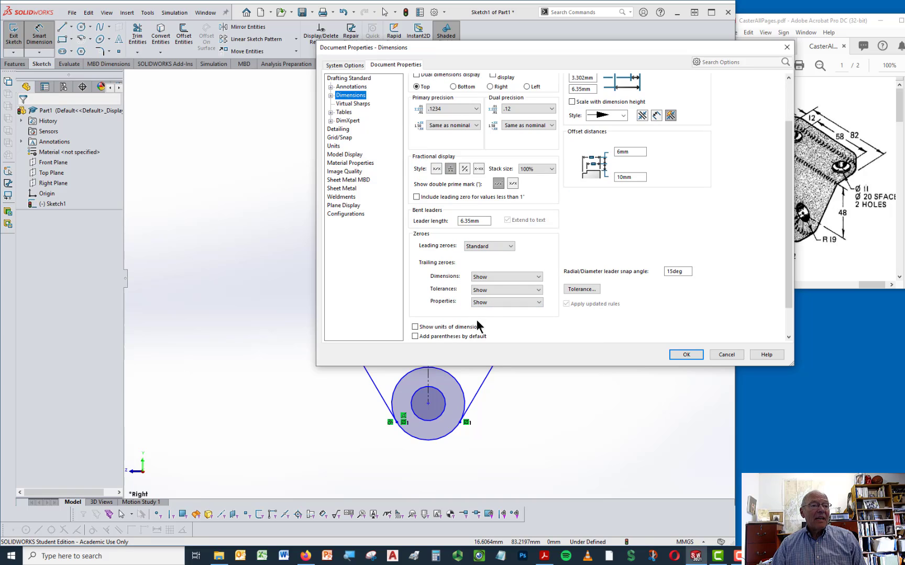
{"action": "left_click", "coordinate": [537, 276]}
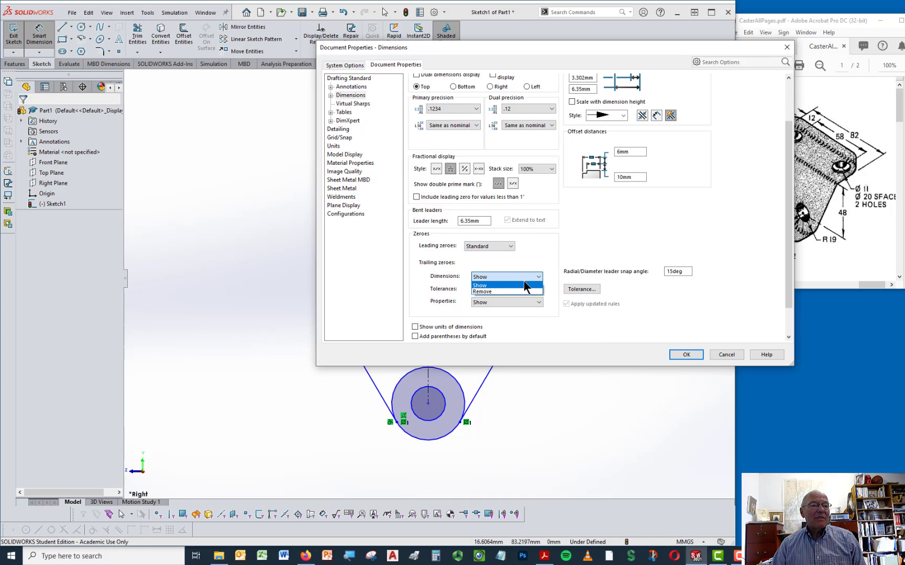
{"action": "left_click", "coordinate": [492, 291]}
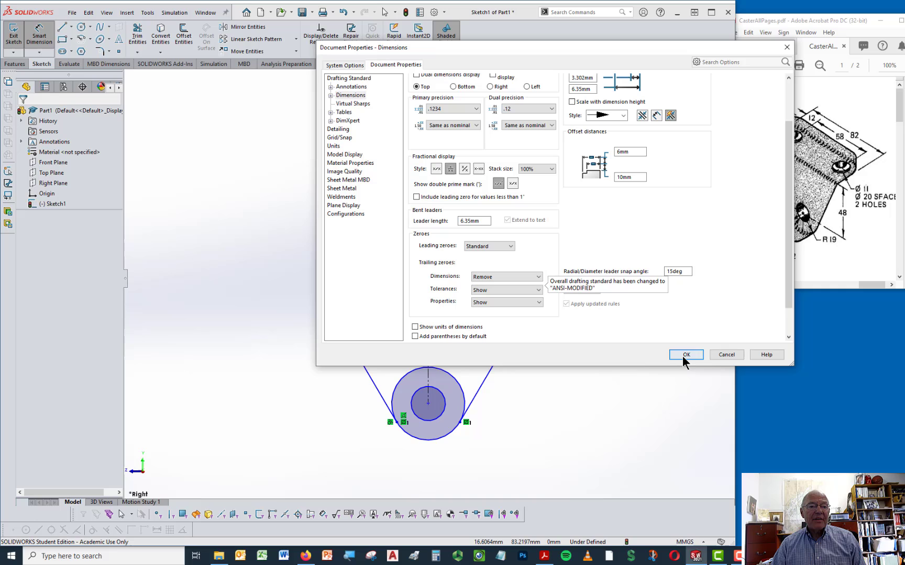
{"action": "left_click", "coordinate": [679, 355]}
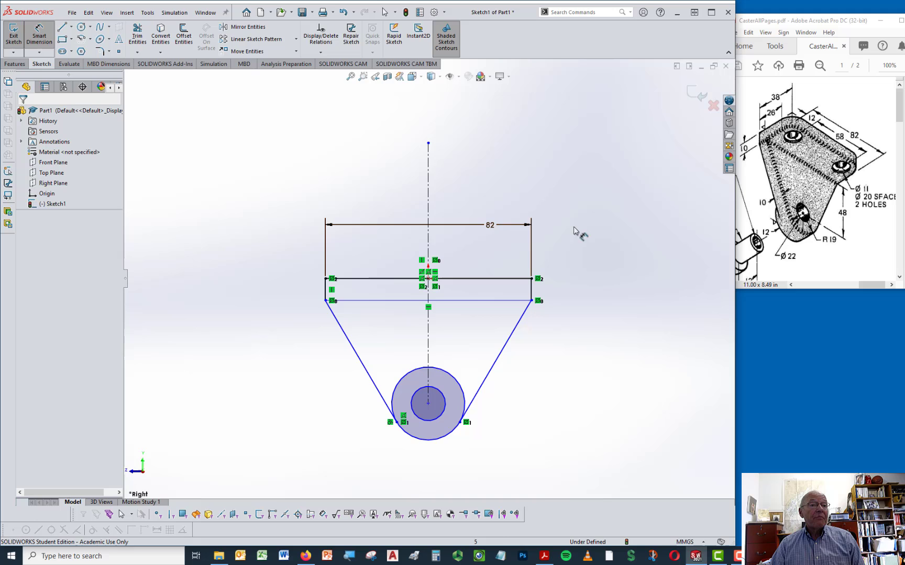
Dimension the short vertical line at the profile's upper edge and set its length to 10 mm
{"action": "left_click", "coordinate": [325, 292]}
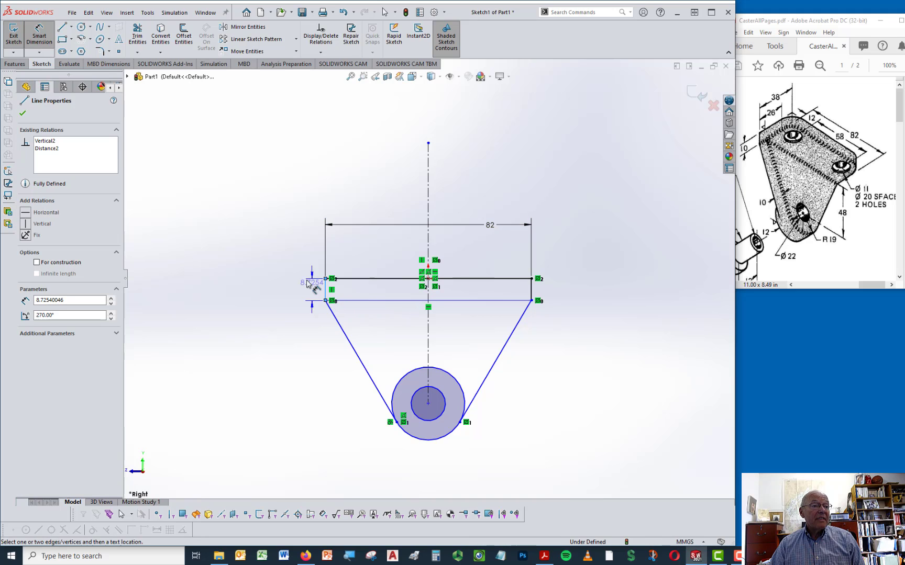
{"action": "left_click", "coordinate": [262, 290]}
{"action": "type", "text": "1"}
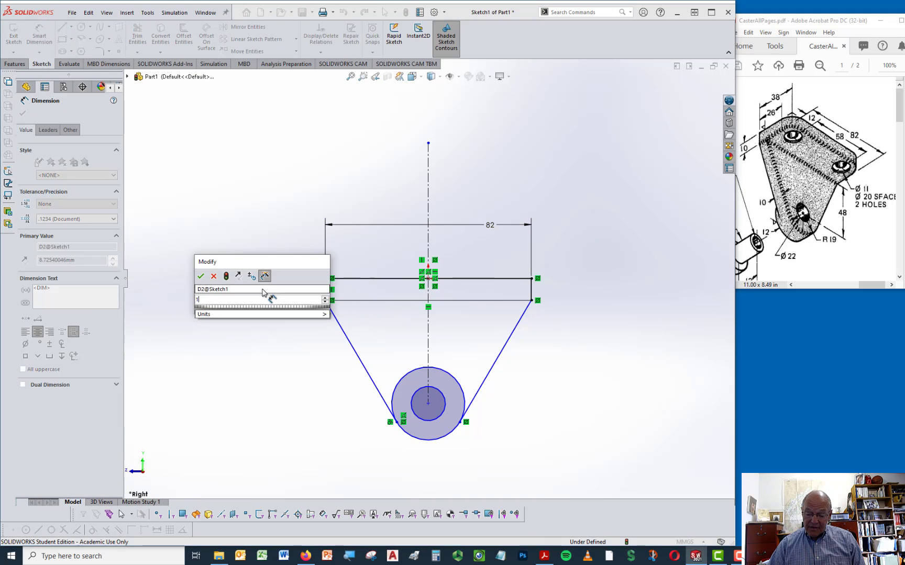
{"action": "type", "text": "0"}
{"action": "key", "text": "Return"}
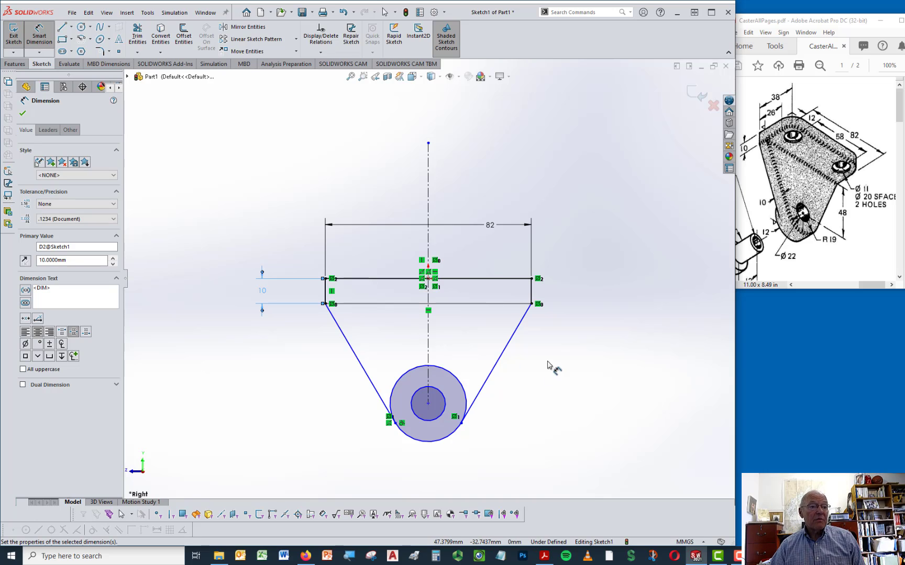
Dimension the distance from the lower horizontal line to the circles' centre and set it to 48 mm
{"action": "left_click", "coordinate": [373, 305]}
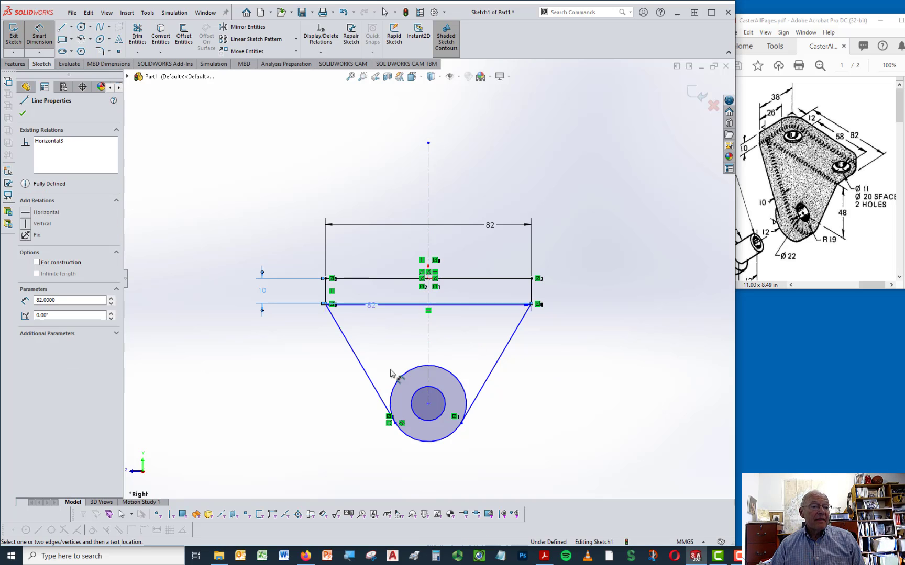
{"action": "left_click", "coordinate": [427, 404]}
{"action": "left_click", "coordinate": [278, 365]}
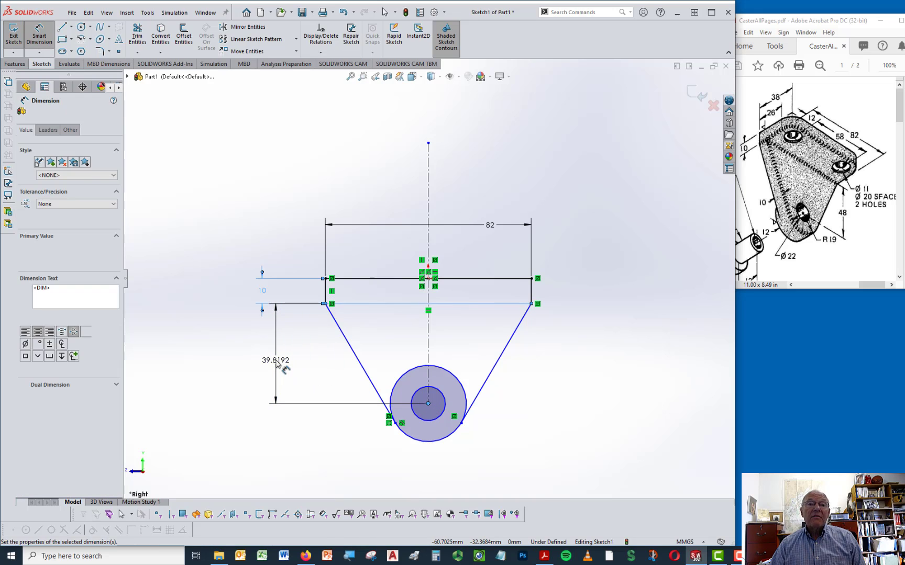
{"action": "type", "text": "48"}
{"action": "key", "text": "Return"}
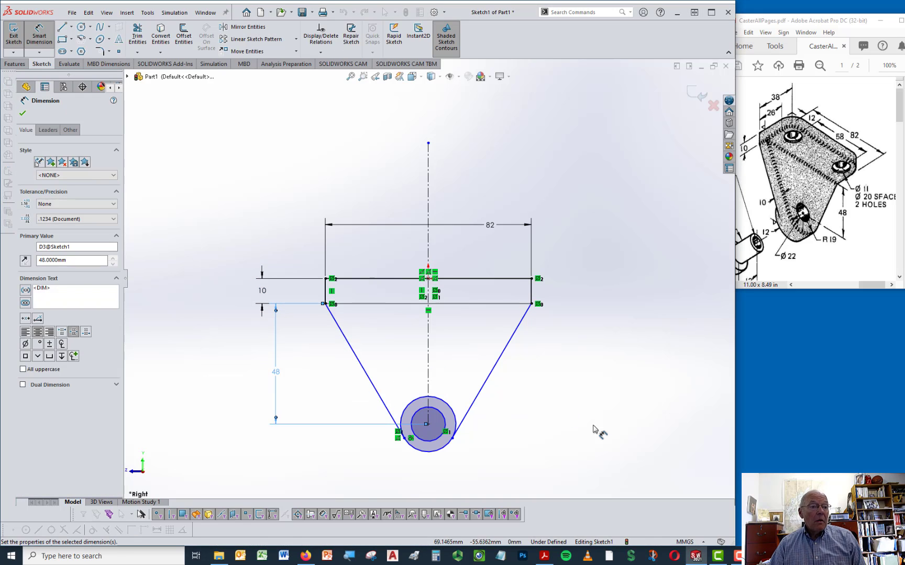
Dimension the outer circle at the profile's lower end and set its diameter to 38 mm
{"action": "scroll", "coordinate": [542, 436], "scroll_direction": "down", "scroll_amount": 2}
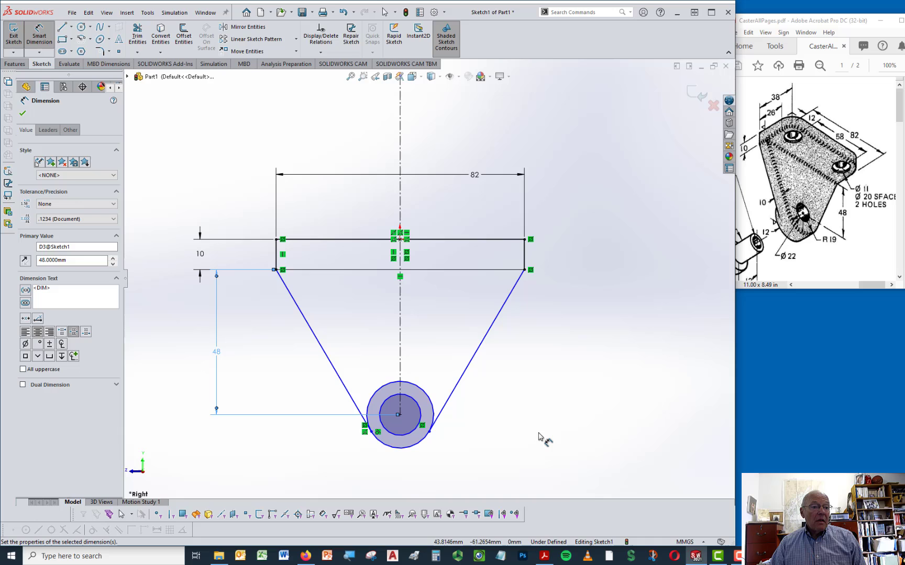
{"action": "left_click", "coordinate": [424, 445]}
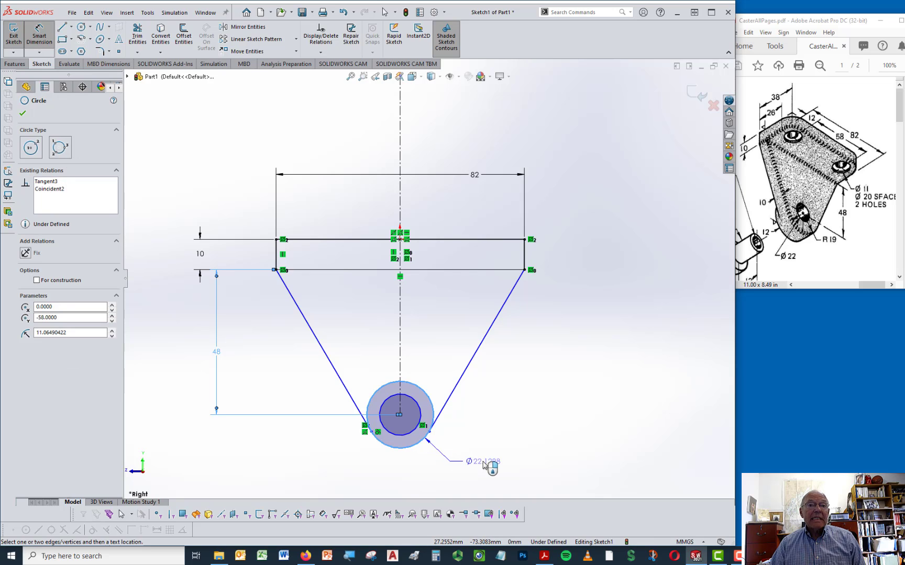
{"action": "left_click", "coordinate": [442, 418]}
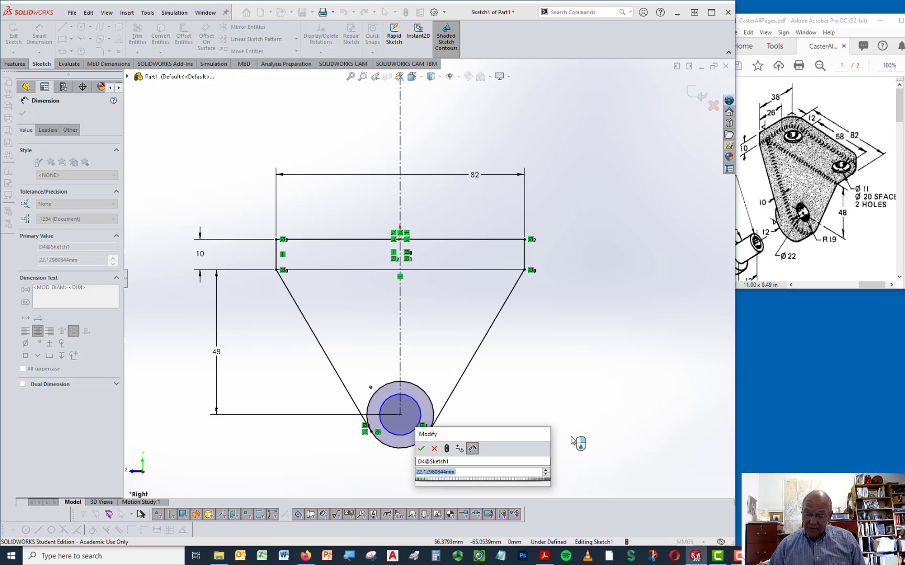
{"action": "type", "text": "38"}
{"action": "key", "text": "Return"}
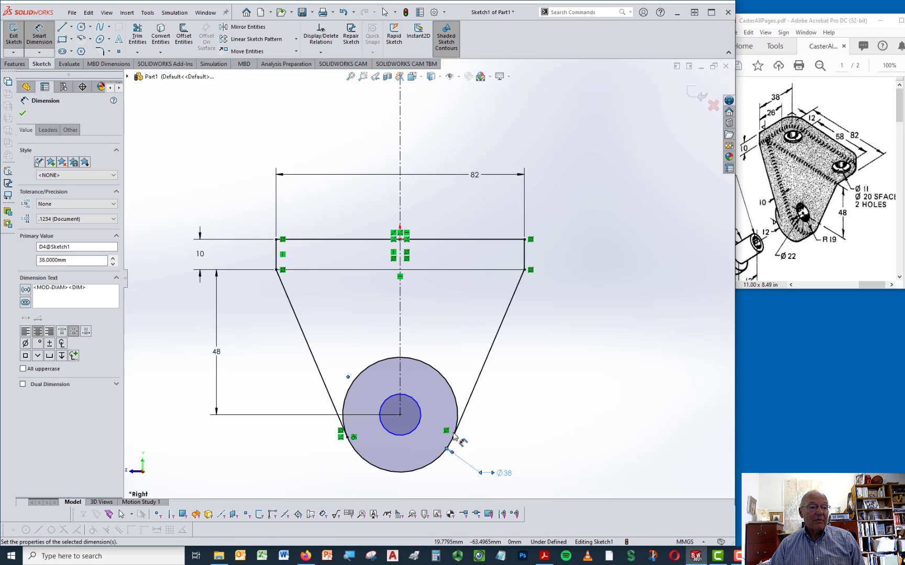
Dimension the inner hole circle, set its diameter to 22 mm, and finish dimensioning the sketch
{"action": "left_click", "coordinate": [422, 431]}
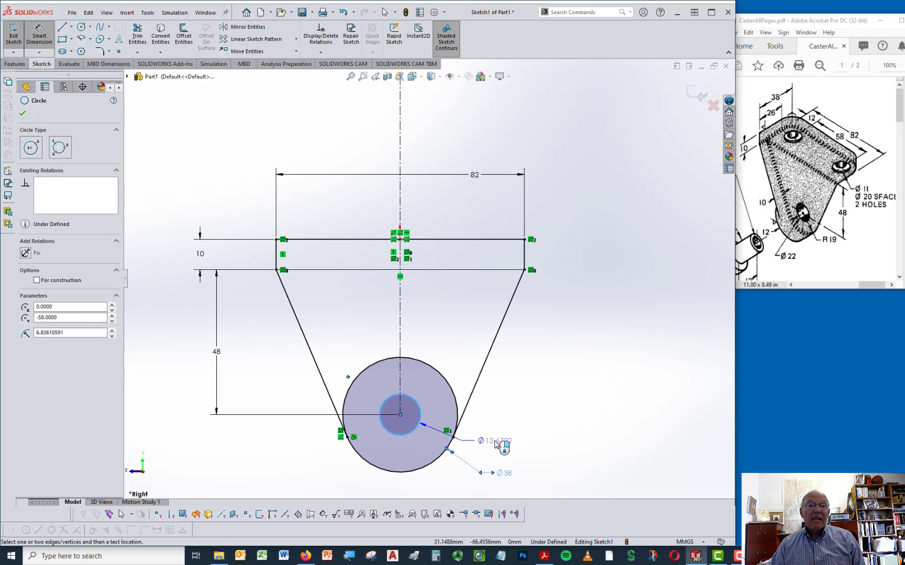
{"action": "left_click", "coordinate": [496, 444]}
{"action": "type", "text": "22"}
{"action": "key", "text": "Return"}
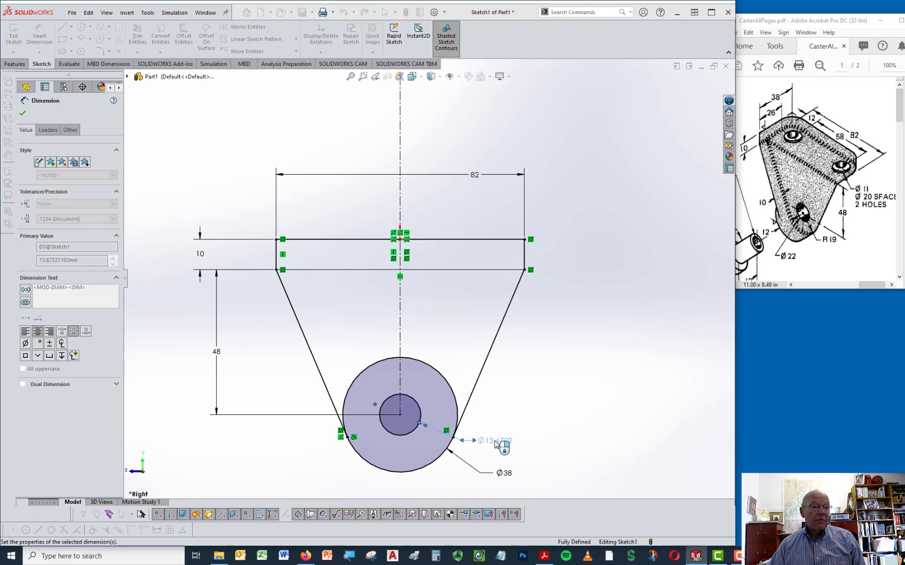
{"action": "key", "text": "Escape"}
{"action": "key", "text": "f"}
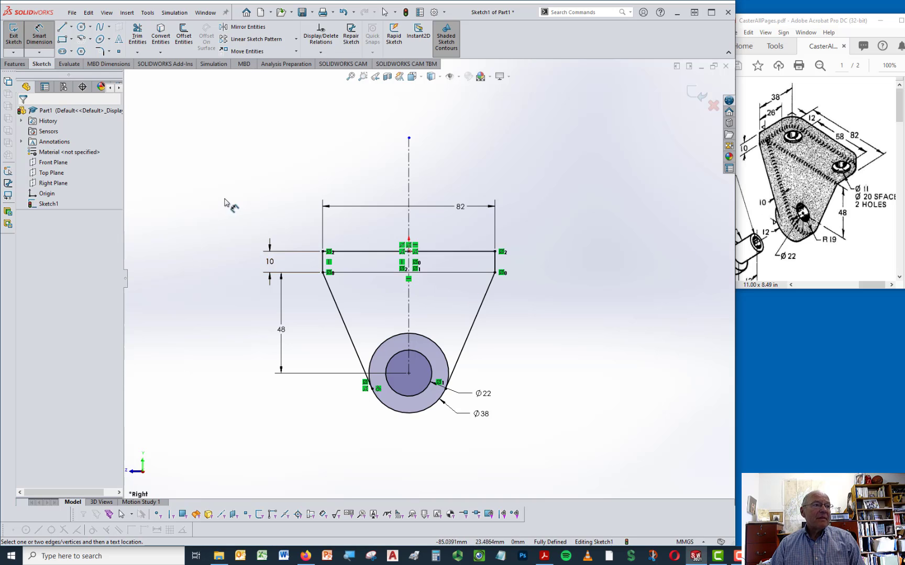
Start an Extruded Boss from the profile sketch, selecting both upper strip regions and both tapered regions above the circles as contours
{"action": "left_click", "coordinate": [15, 64]}
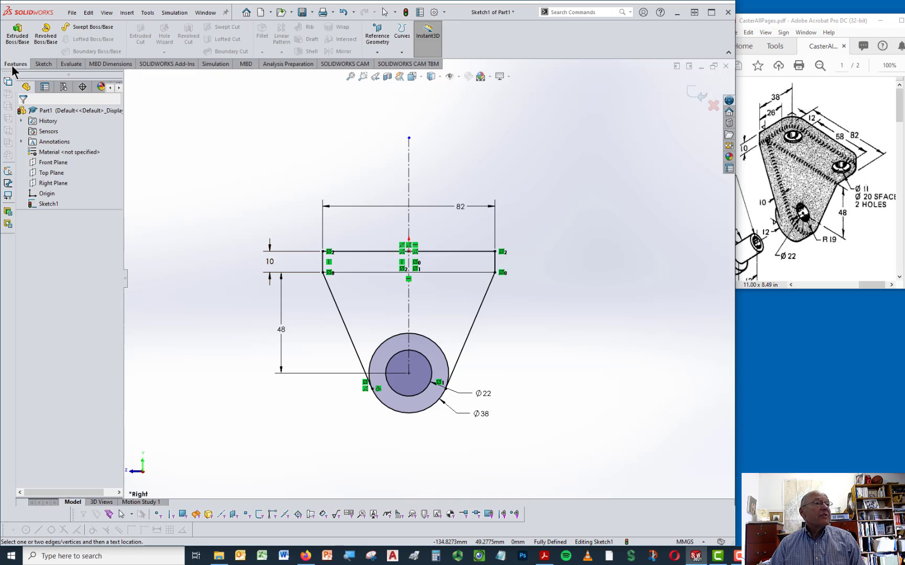
{"action": "left_click", "coordinate": [19, 39]}
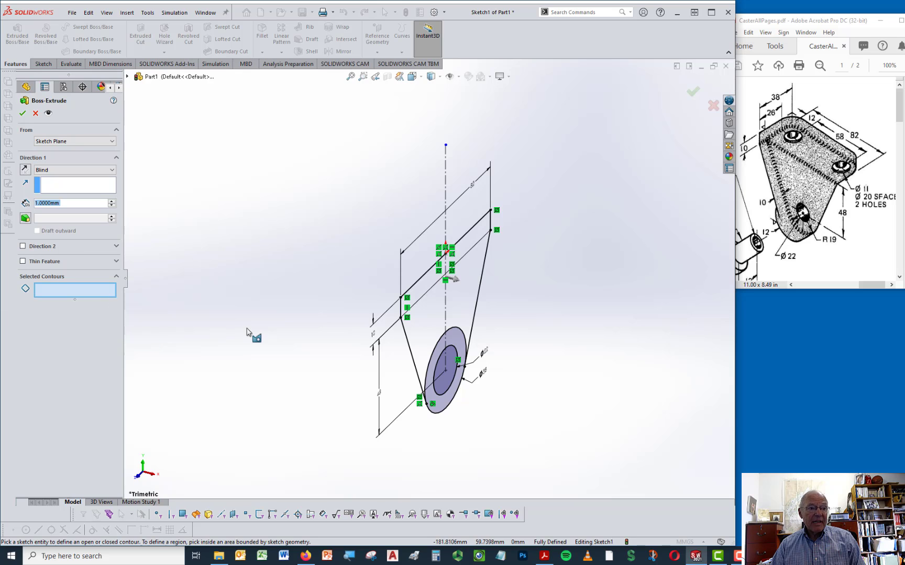
{"action": "left_click", "coordinate": [429, 287]}
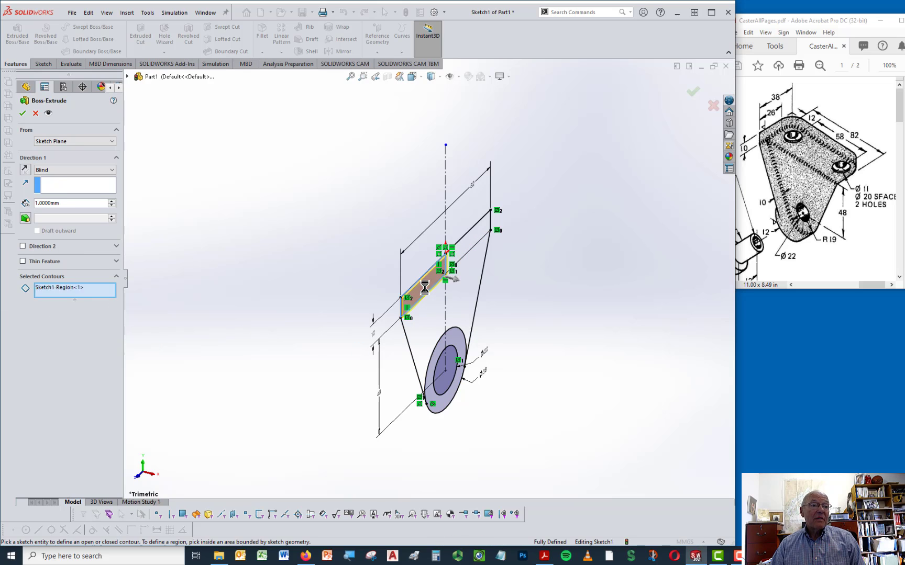
{"action": "left_click", "coordinate": [470, 247]}
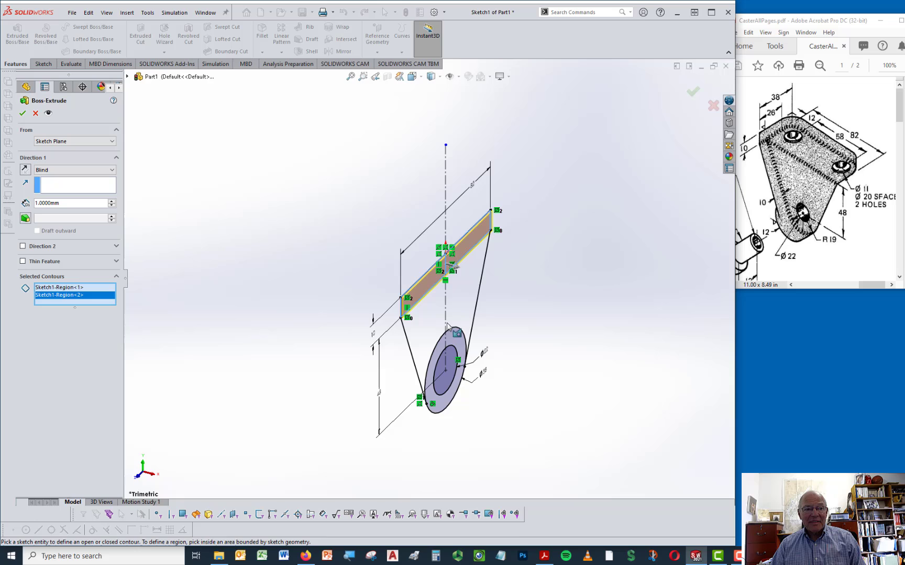
{"action": "left_click", "coordinate": [426, 319]}
{"action": "left_click", "coordinate": [468, 303]}
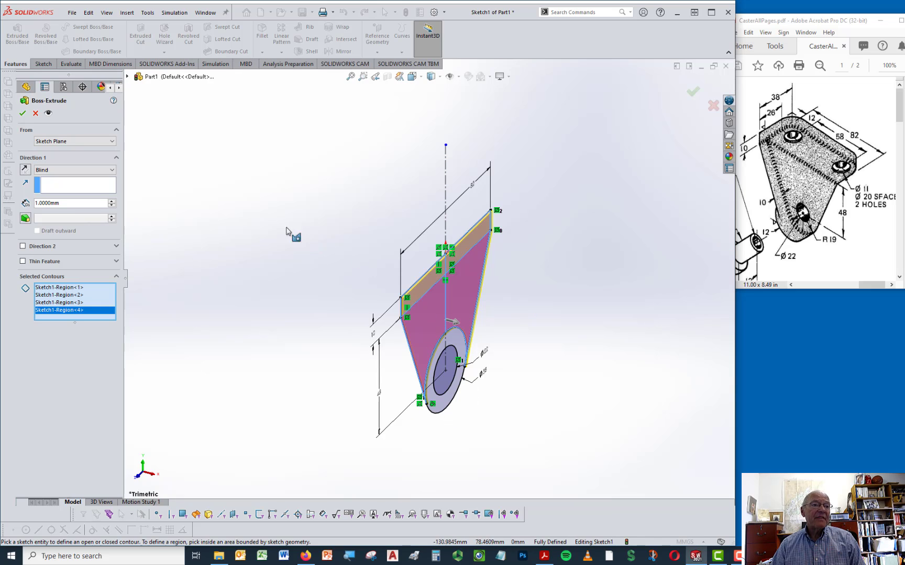
Set the blind extrusion depth of the selected plate regions to 10 mm and complete the extrusion
{"action": "double_click", "coordinate": [67, 204]}
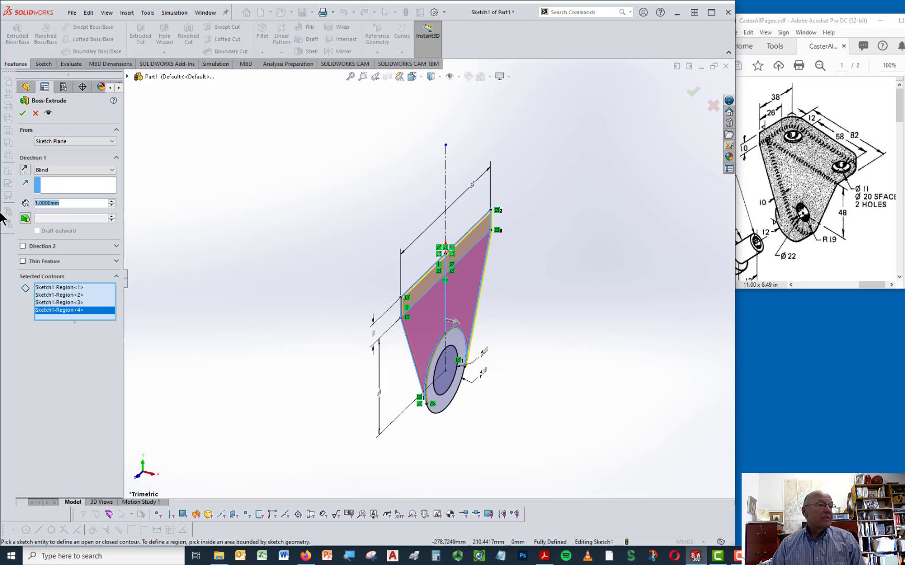
{"action": "type", "text": "10"}
{"action": "key", "text": "Return"}
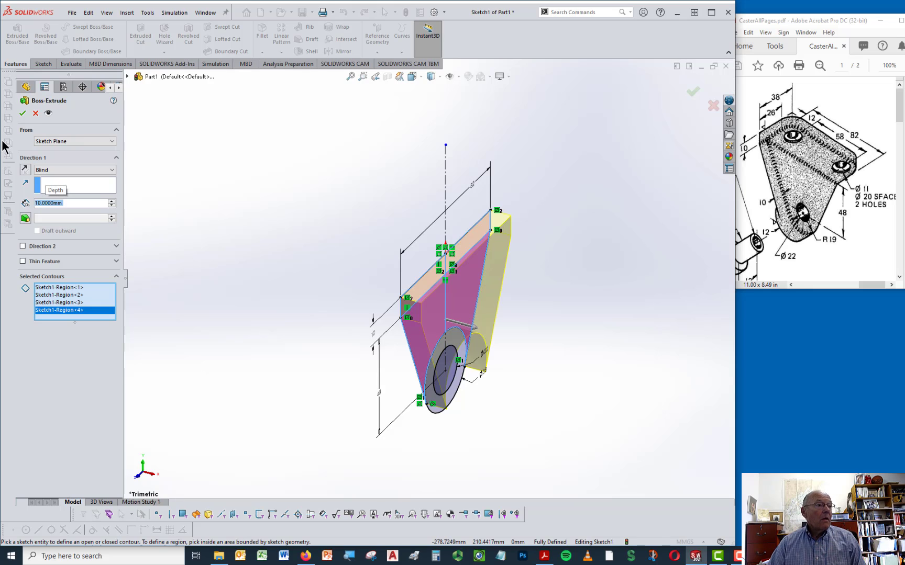
{"action": "left_click", "coordinate": [23, 113]}
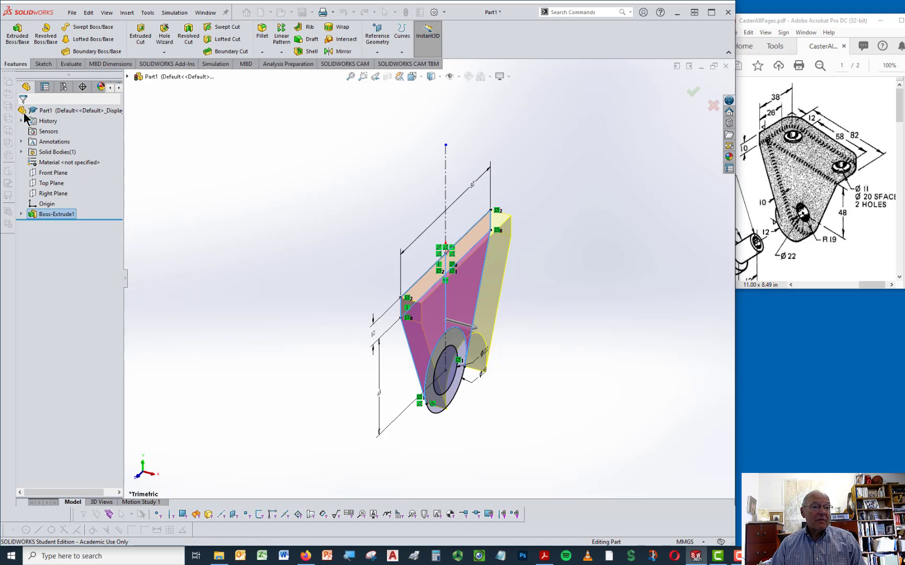
Start another Extruded Boss reusing Sketch1, with the ring between the two circles as the selected contour
{"action": "scroll", "coordinate": [492, 347], "scroll_direction": "up", "scroll_amount": 2}
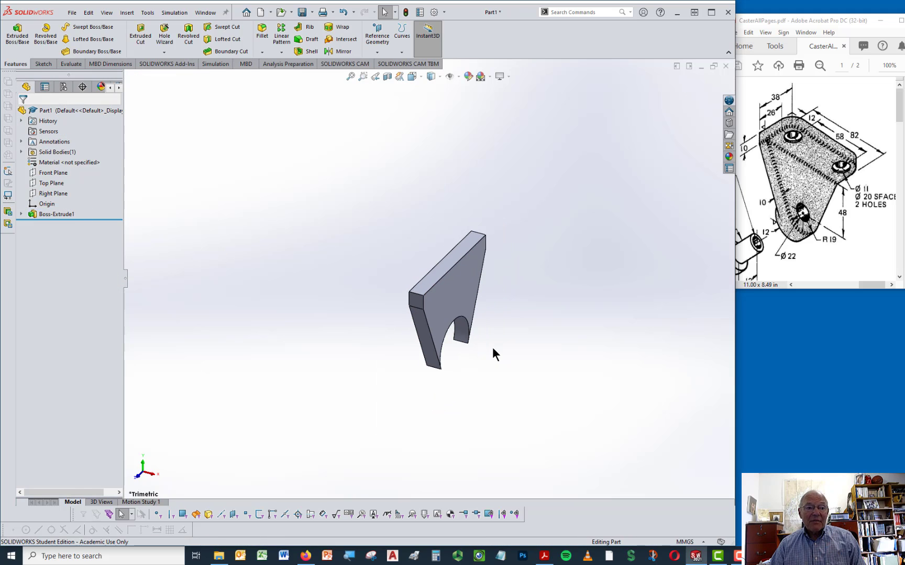
{"action": "scroll", "coordinate": [492, 347], "scroll_direction": "down", "scroll_amount": 5}
{"action": "scroll", "coordinate": [492, 347], "scroll_direction": "up", "scroll_amount": 2}
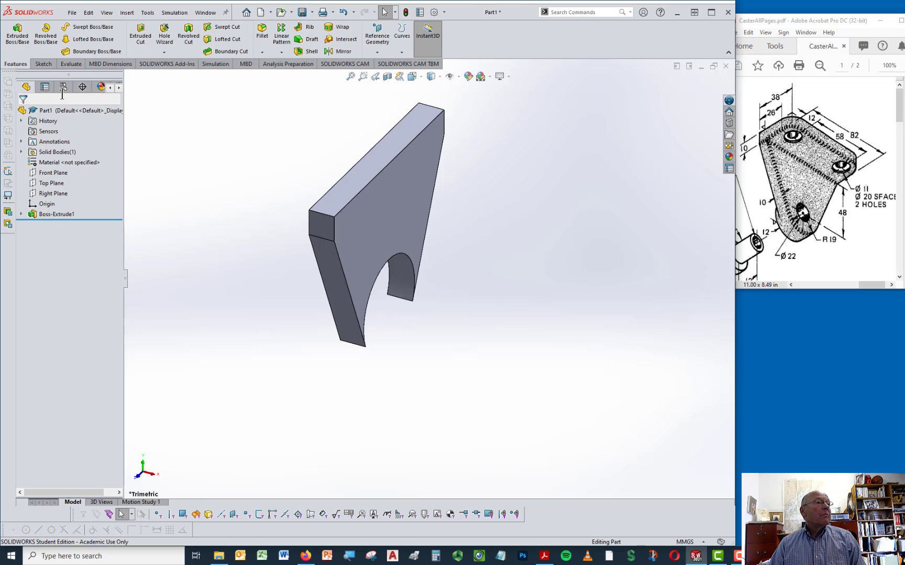
{"action": "left_click", "coordinate": [11, 40]}
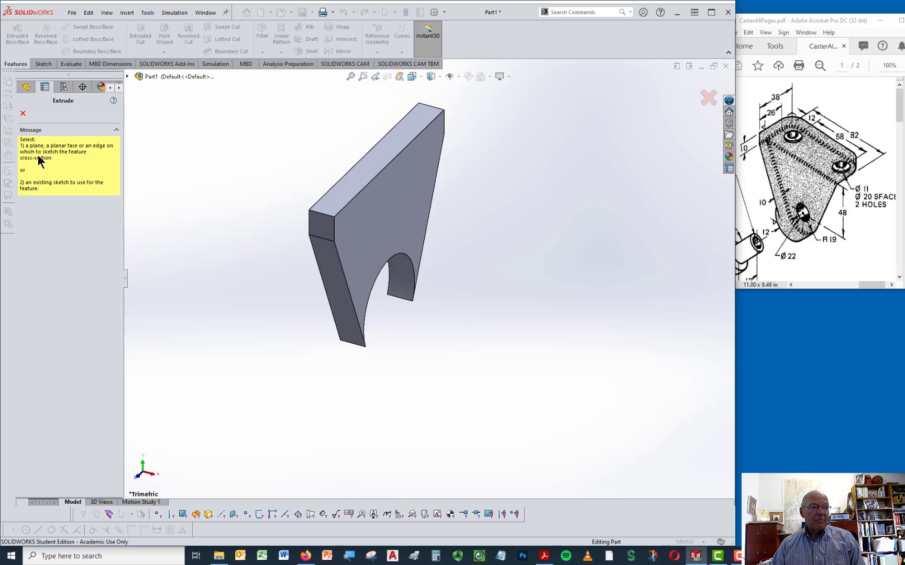
{"action": "left_click", "coordinate": [127, 76]}
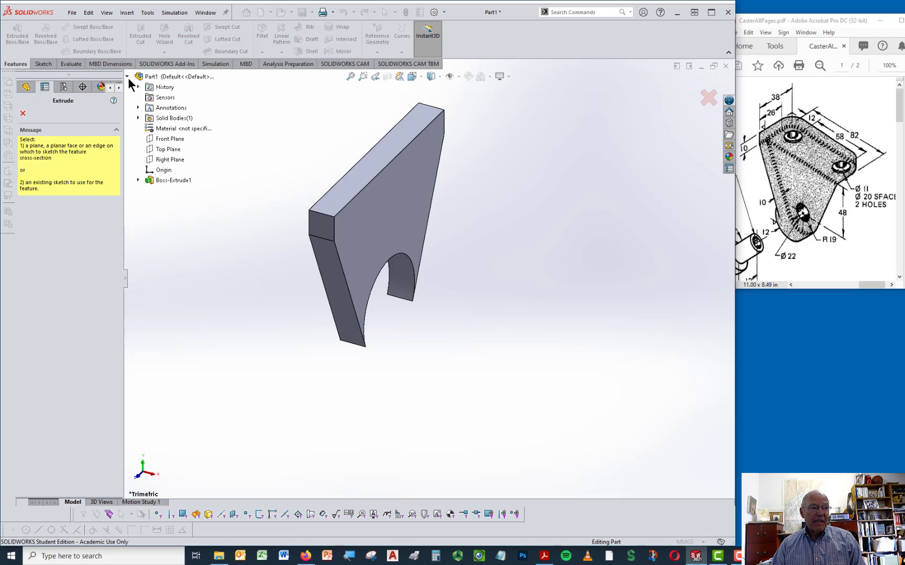
{"action": "left_click", "coordinate": [138, 180]}
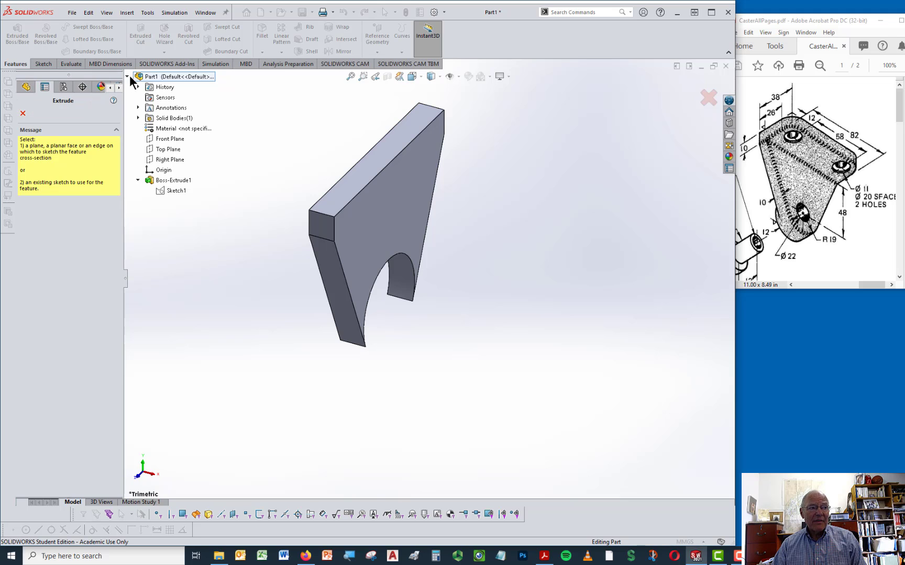
{"action": "left_click", "coordinate": [172, 190]}
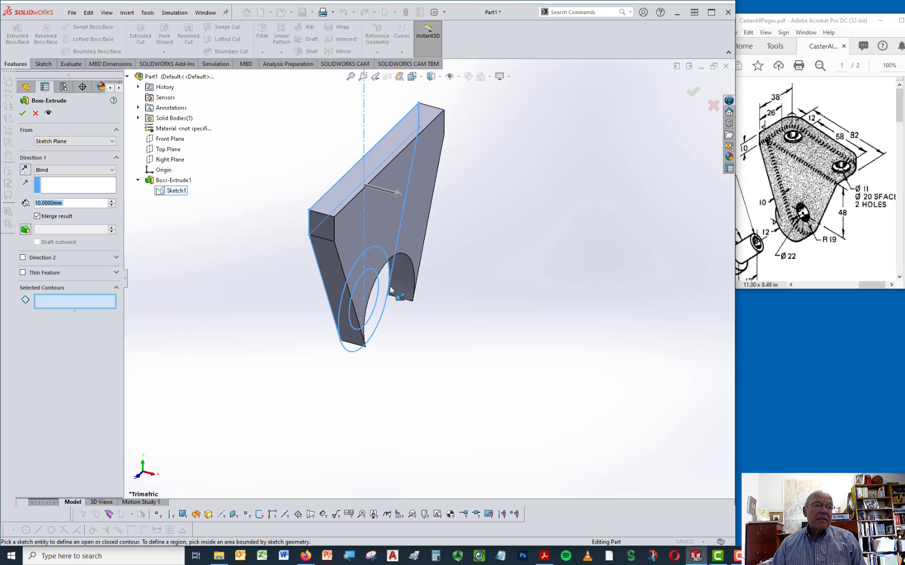
{"action": "left_click", "coordinate": [378, 310]}
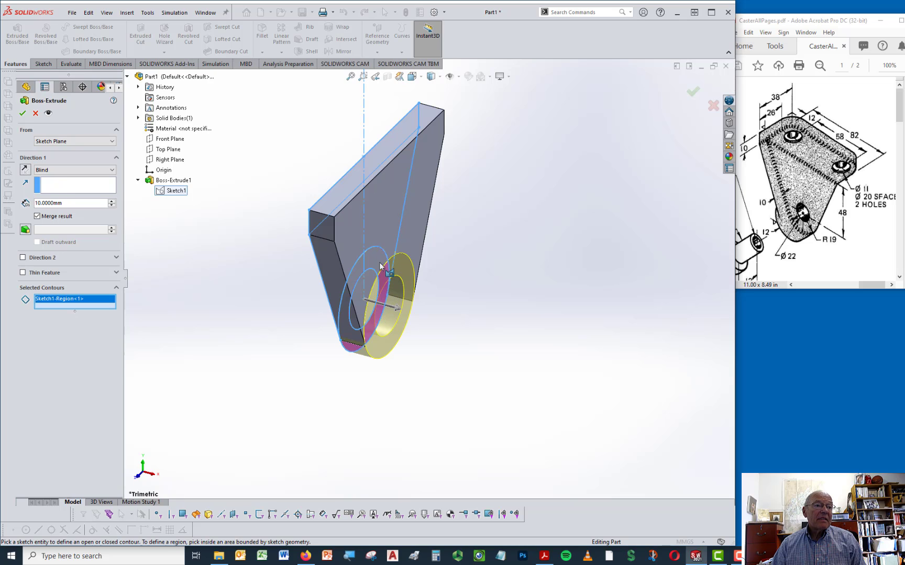
{"action": "middle_click_drag", "start_coordinate": [419, 291], "coordinate": [443, 299]}
{"action": "mouse_move", "coordinate": [485, 343]}
{"action": "middle_mouse_down"}
{"action": "mouse_move", "coordinate": [575, 344]}
{"action": "mouse_move", "coordinate": [490, 322]}
{"action": "mouse_move", "coordinate": [429, 327]}
{"action": "mouse_move", "coordinate": [491, 339]}
{"action": "mouse_move", "coordinate": [482, 330]}
{"action": "middle_mouse_up"}
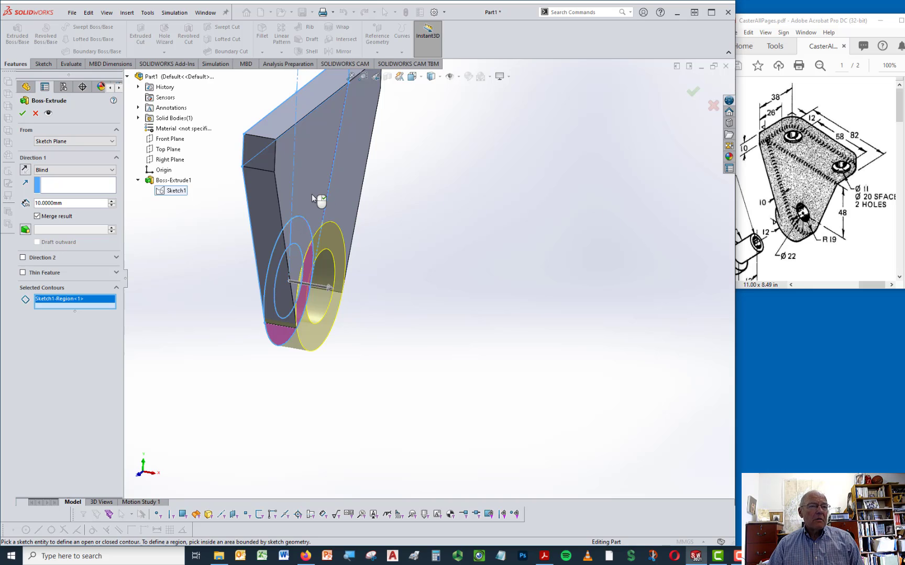
{"action": "middle_click_drag", "start_coordinate": [312, 194], "coordinate": [277, 192]}
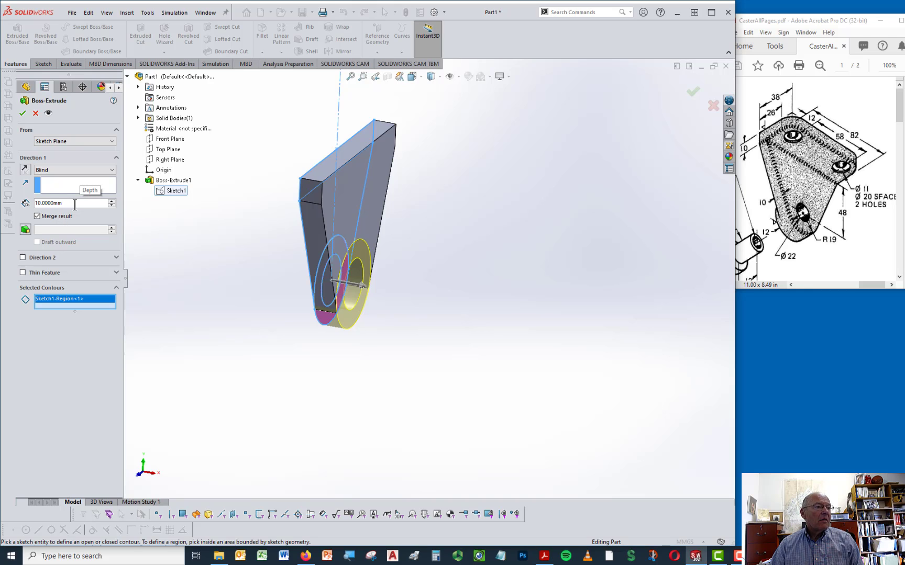
Start the ring's extrusion from a 2 mm offset and reverse the offset direction
{"action": "left_click", "coordinate": [71, 141]}
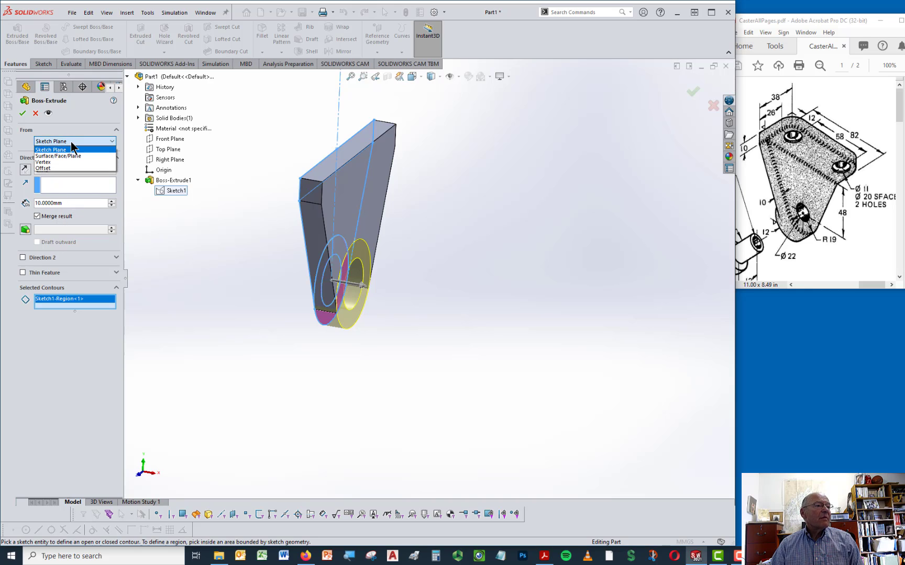
{"action": "left_click", "coordinate": [38, 168]}
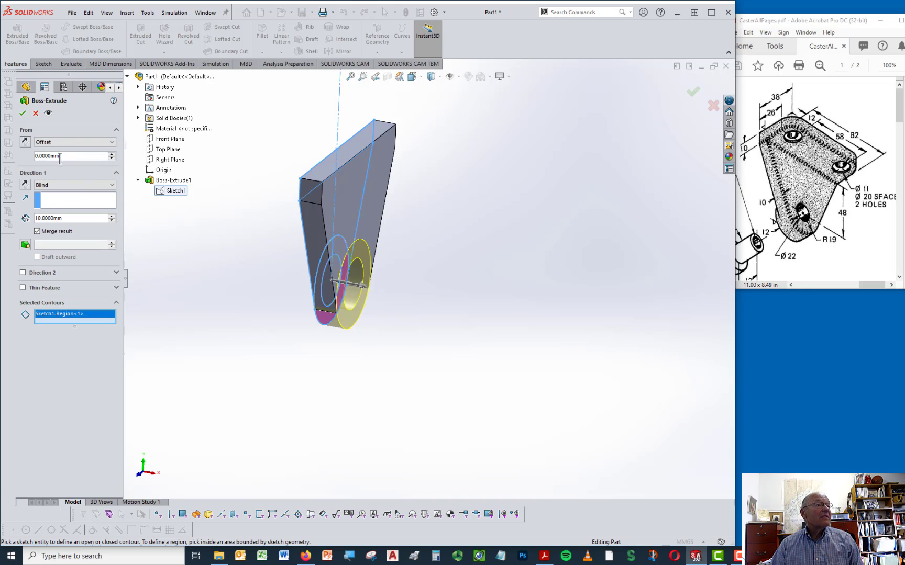
{"action": "double_click", "coordinate": [59, 156]}
{"action": "type", "text": "2"}
{"action": "key", "text": "Return"}
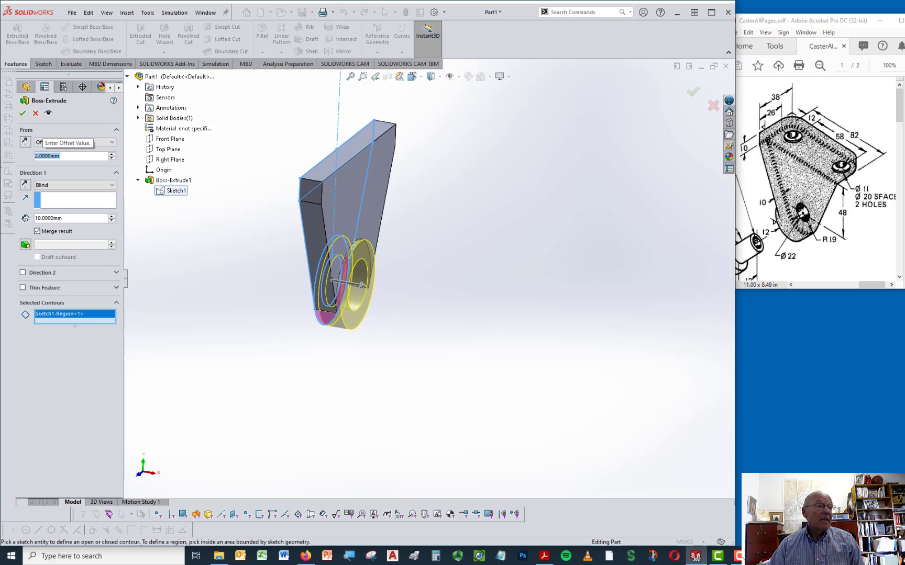
{"action": "left_click", "coordinate": [25, 142]}
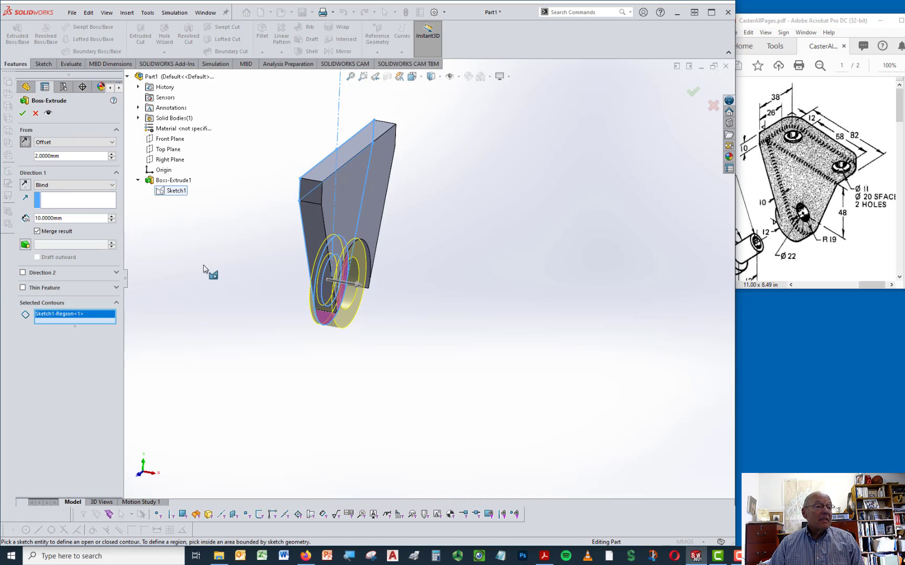
{"action": "middle_click_drag", "start_coordinate": [204, 269], "coordinate": [187, 250]}
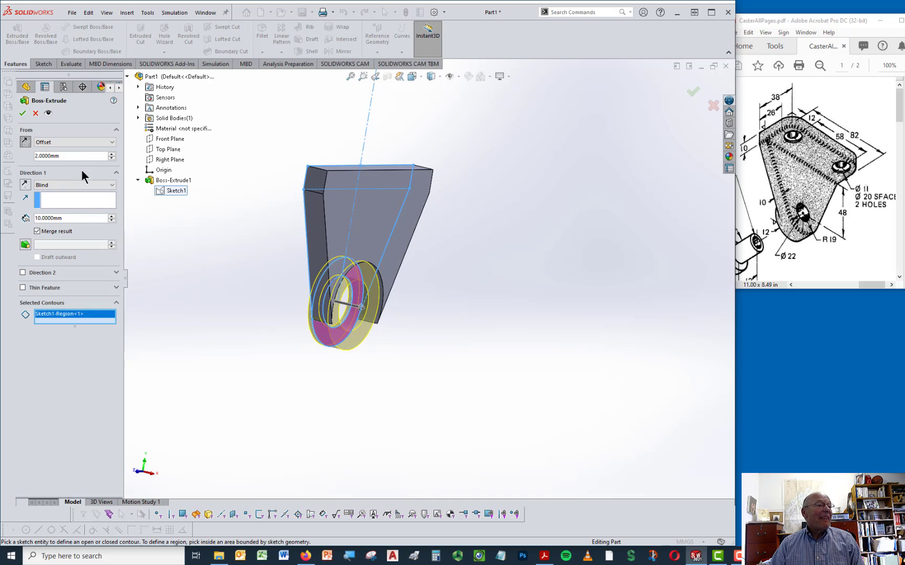
Set the ring's blind extrusion depth to 12 mm and complete the merged boss
{"action": "double_click", "coordinate": [78, 218]}
{"action": "type", "text": "12"}
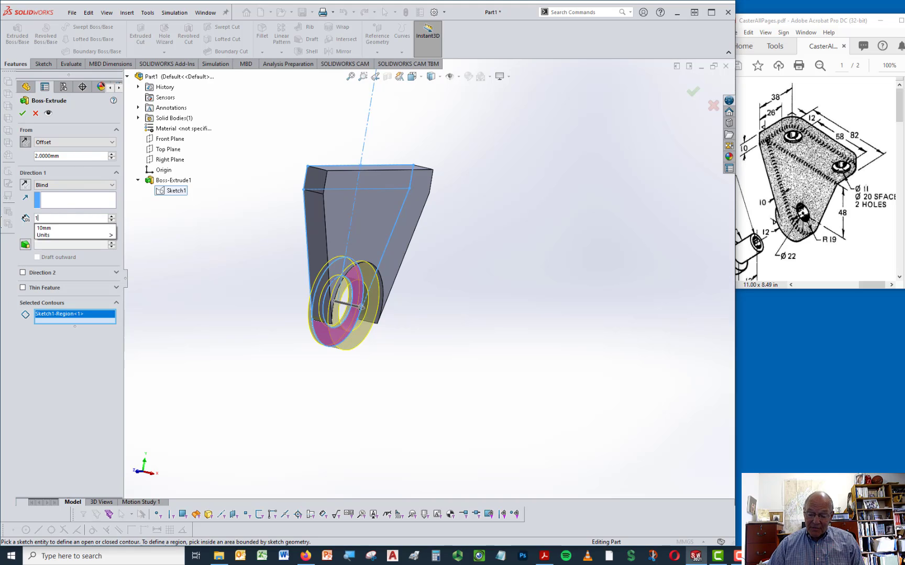
{"action": "key", "text": "Return"}
{"action": "left_click", "coordinate": [22, 113]}
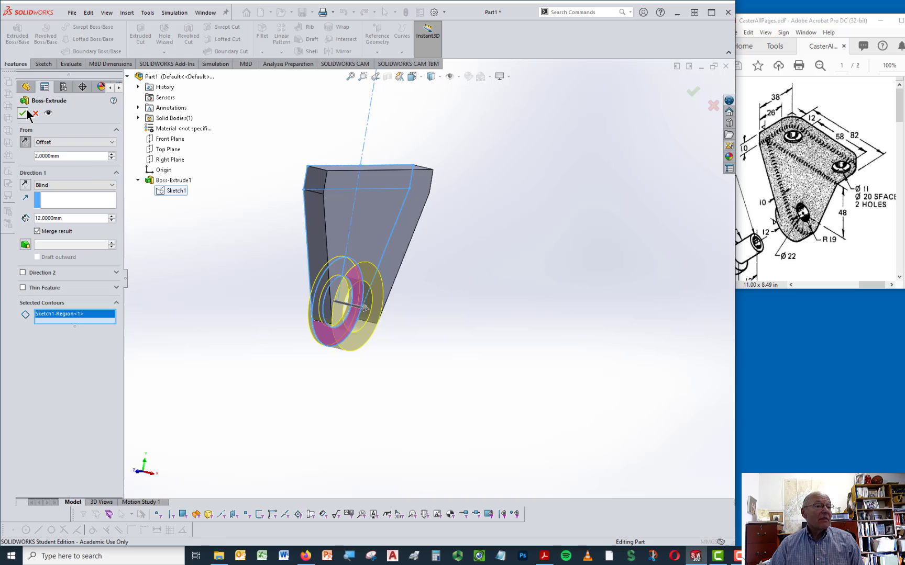
{"action": "left_click", "coordinate": [541, 280]}
Start a third Extruded Boss reusing Sketch1, selecting both halves of the rectangular strip along the plate's upper edge
{"action": "middle_click_drag", "start_coordinate": [503, 291], "coordinate": [495, 311]}
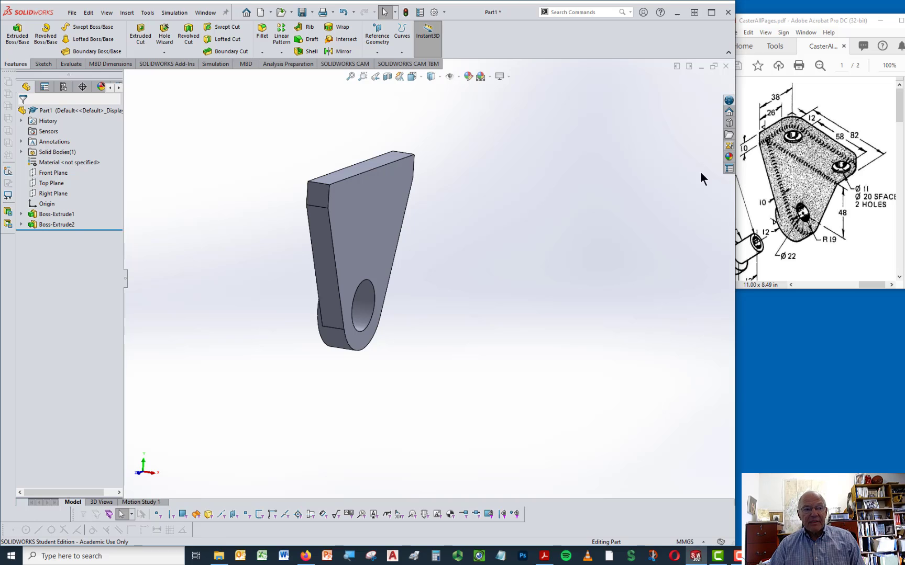
{"action": "middle_click_drag", "start_coordinate": [700, 176], "coordinate": [595, 234]}
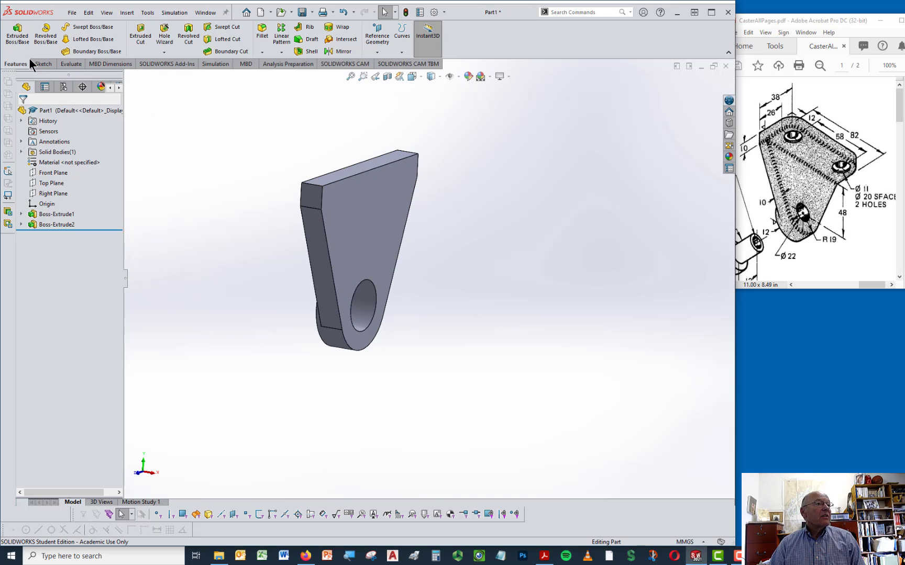
{"action": "left_click", "coordinate": [18, 32]}
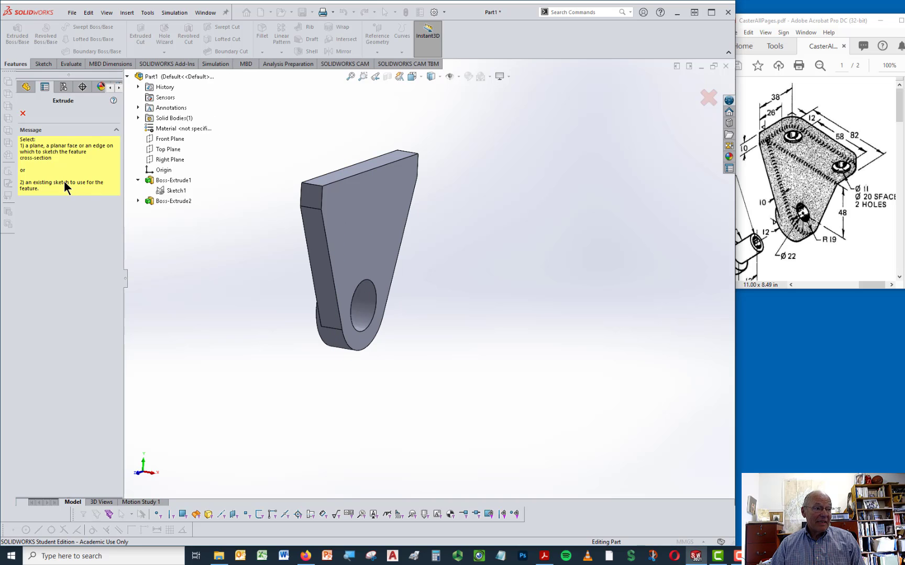
{"action": "left_click", "coordinate": [164, 191]}
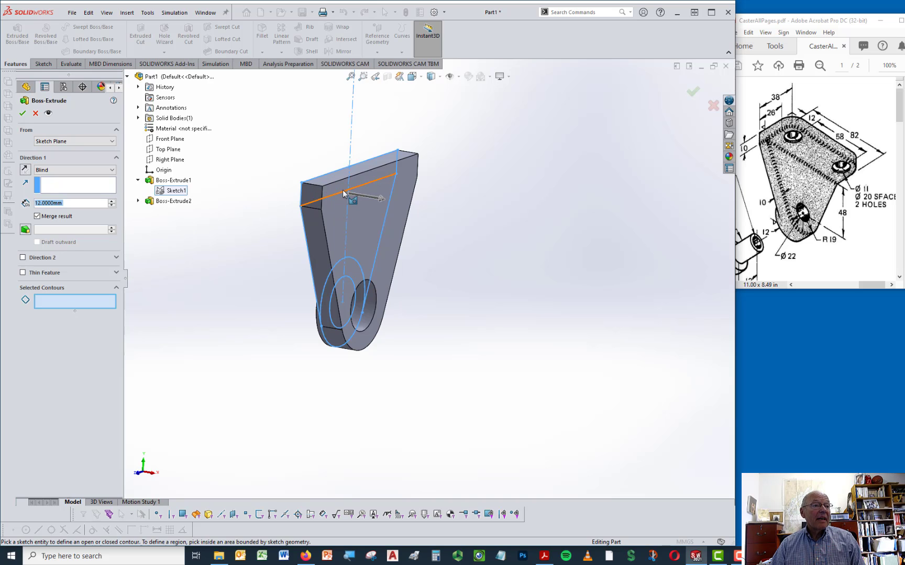
{"action": "key", "text": "ctrl+8"}
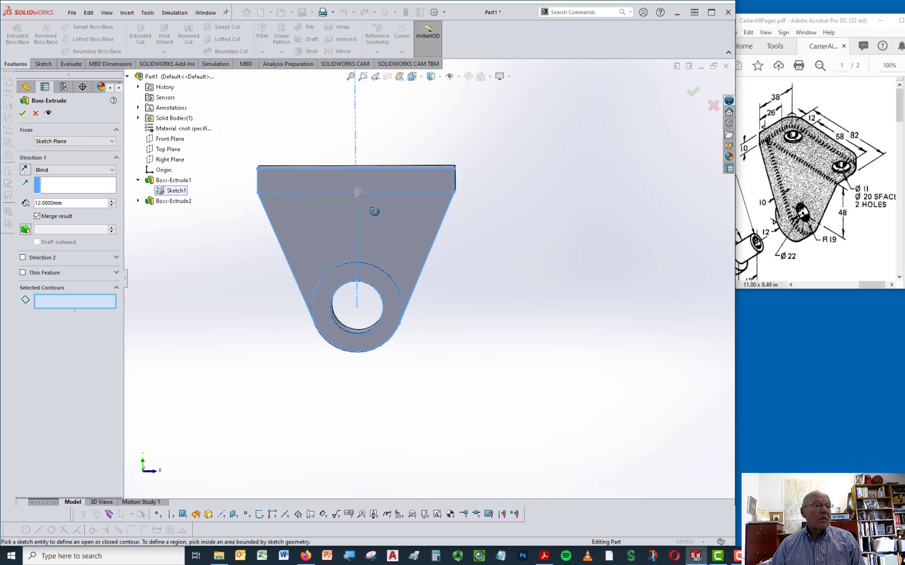
{"action": "left_click", "coordinate": [293, 187]}
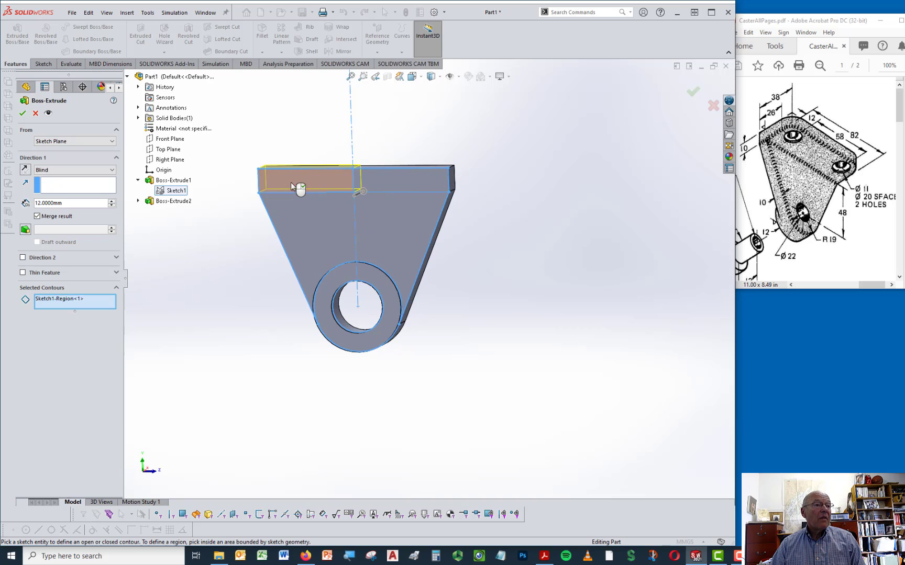
{"action": "left_click", "coordinate": [400, 184]}
{"action": "mouse_move", "coordinate": [519, 270]}
{"action": "middle_mouse_down"}
{"action": "mouse_move", "coordinate": [477, 284]}
{"action": "mouse_move", "coordinate": [419, 345]}
{"action": "mouse_move", "coordinate": [408, 295]}
{"action": "mouse_move", "coordinate": [430, 305]}
{"action": "mouse_move", "coordinate": [346, 298]}
{"action": "middle_mouse_up"}
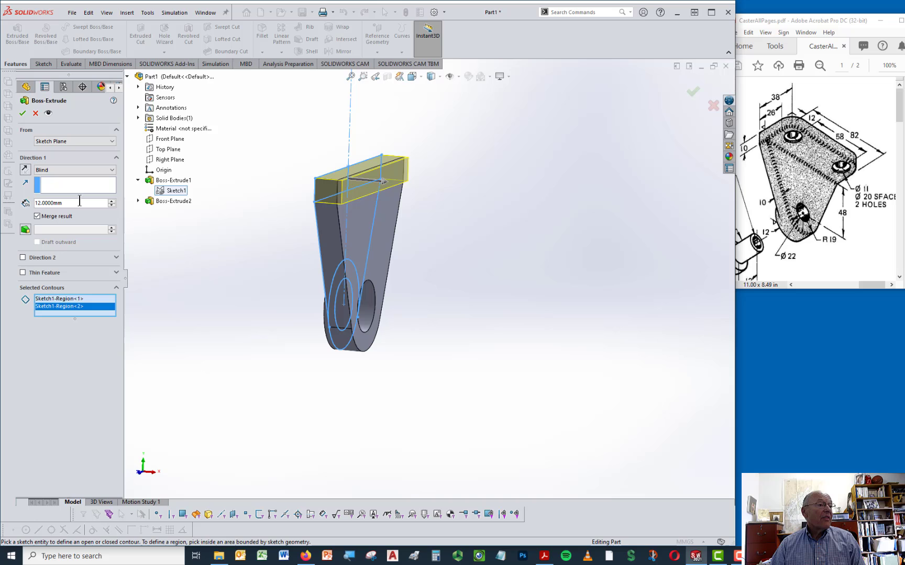
Set the upper strip's blind extrusion depth to 38 mm and complete the horizontal flange
{"action": "left_click_drag", "start_coordinate": [72, 204], "coordinate": [4, 205]}
{"action": "type", "text": "38"}
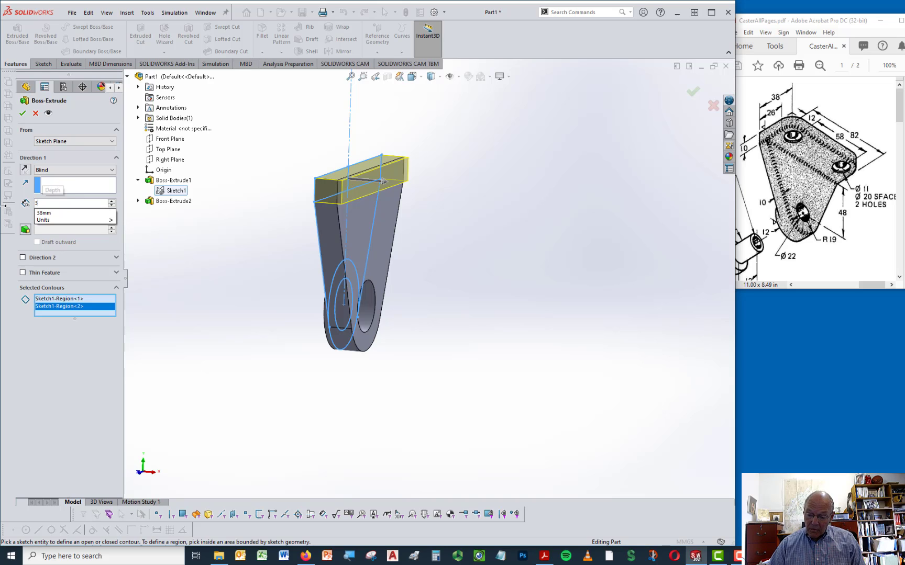
{"action": "key", "text": "Return"}
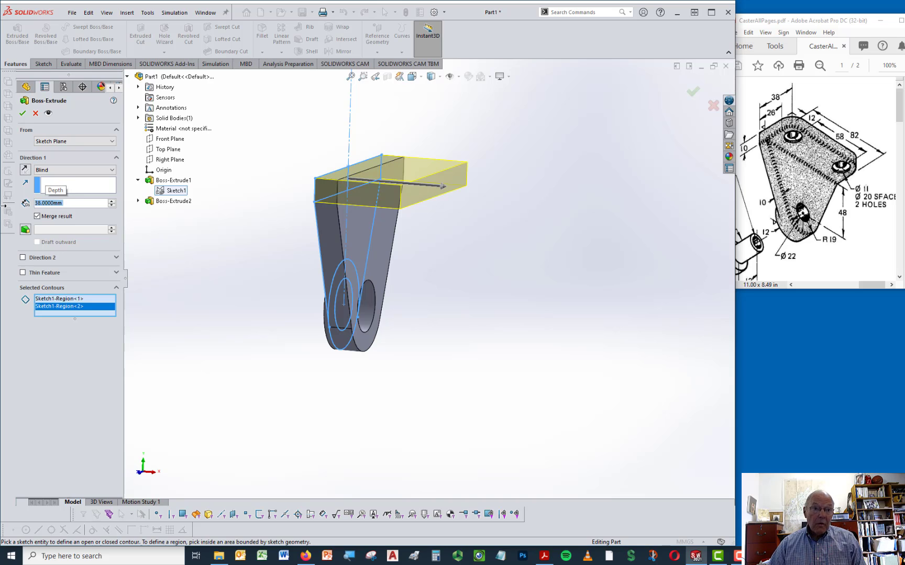
{"action": "left_click", "coordinate": [23, 113]}
{"action": "left_click", "coordinate": [470, 256]}
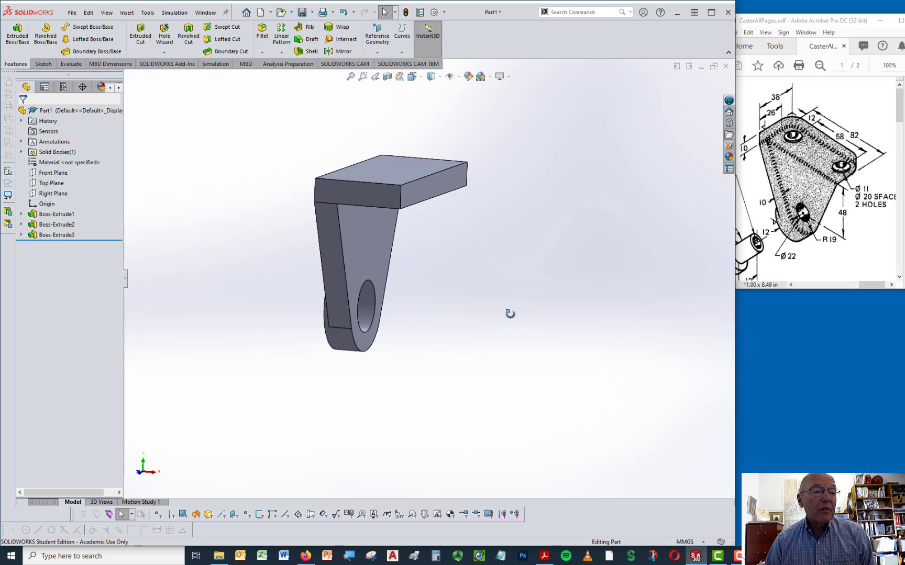
{"action": "middle_click_drag", "start_coordinate": [510, 314], "coordinate": [518, 223]}
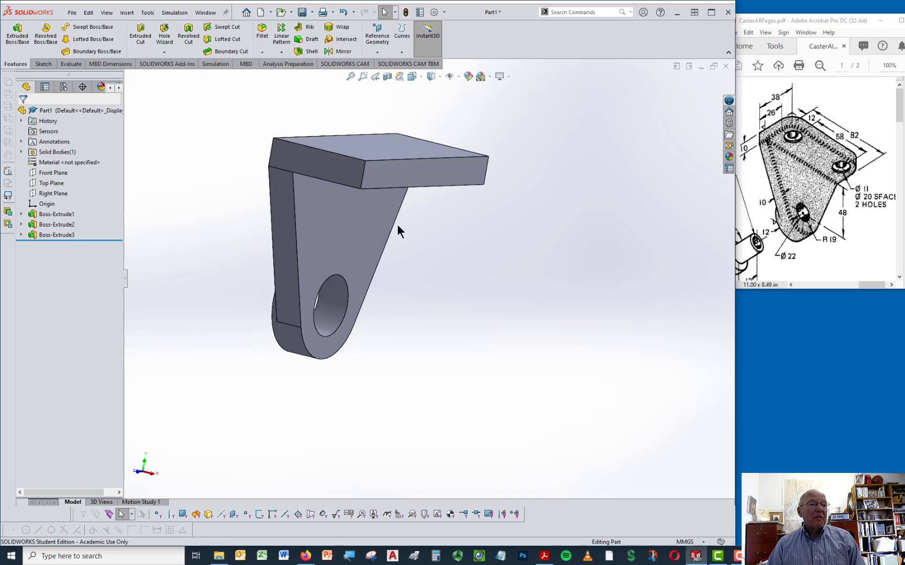
Fillet the two outer vertical corner edges of the top flange with a 12 mm radius
{"action": "middle_click_drag", "start_coordinate": [469, 273], "coordinate": [467, 216]}
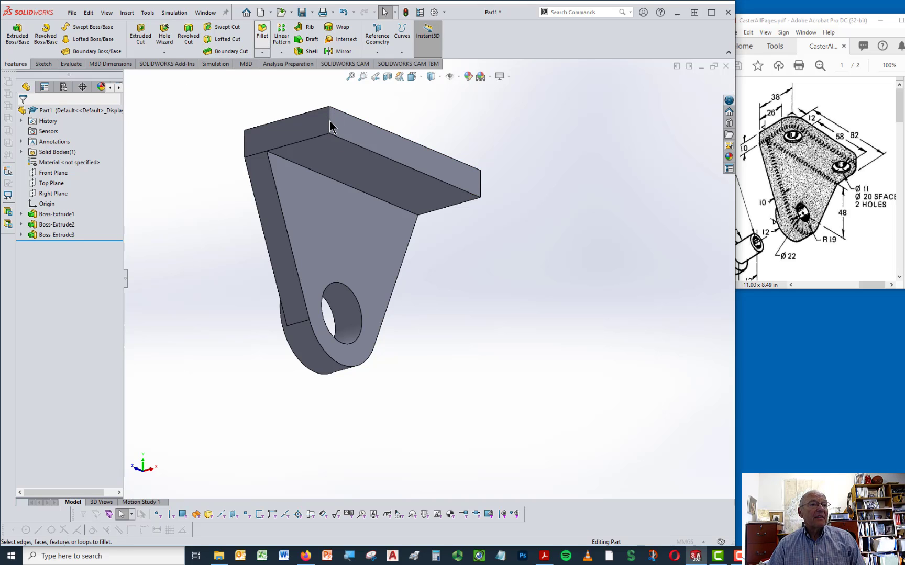
{"action": "left_click", "coordinate": [262, 32]}
{"action": "left_click", "coordinate": [452, 174]}
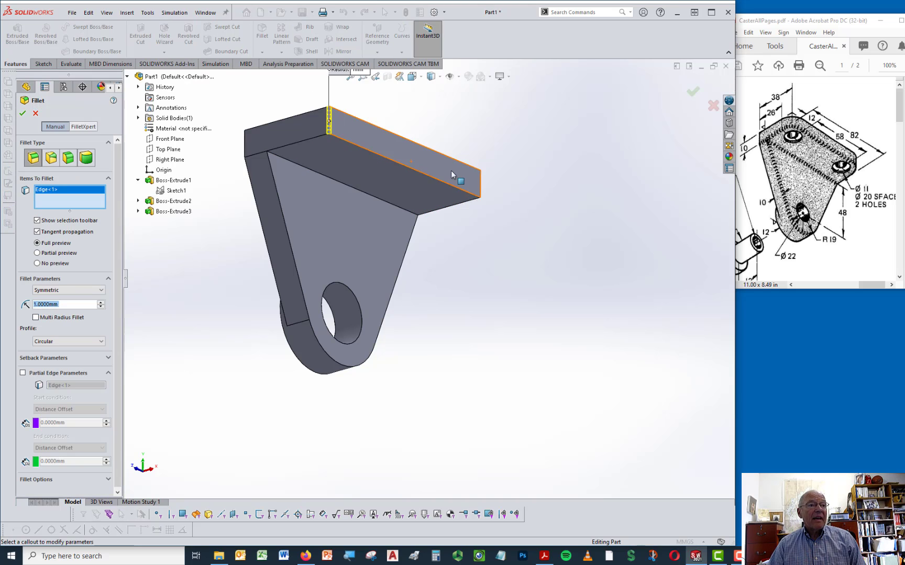
{"action": "left_click", "coordinate": [480, 191]}
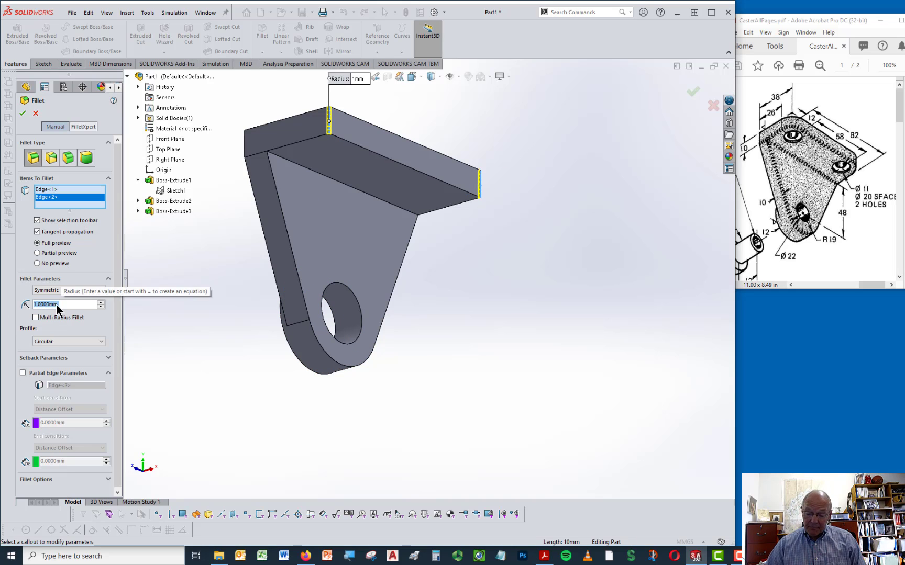
{"action": "type", "text": "12"}
{"action": "key", "text": "Return"}
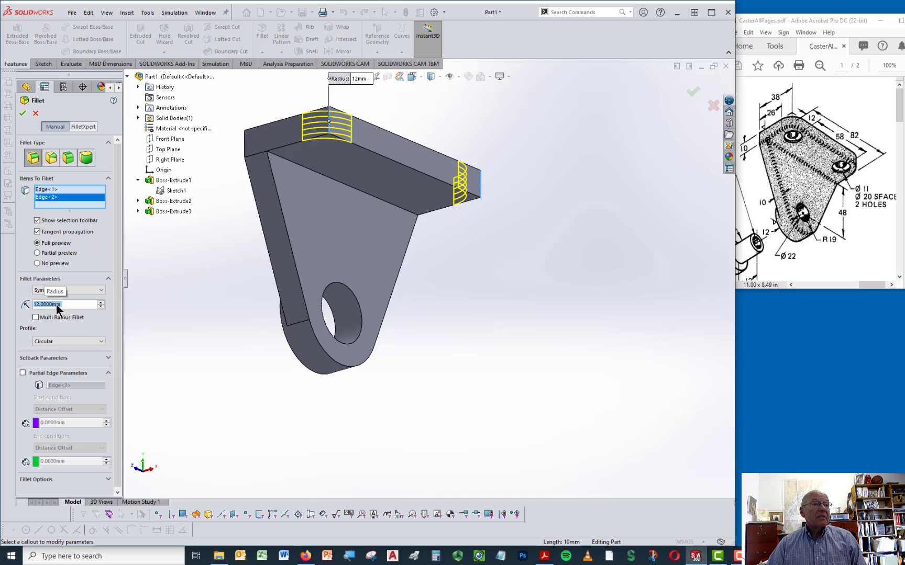
{"action": "left_click", "coordinate": [23, 113]}
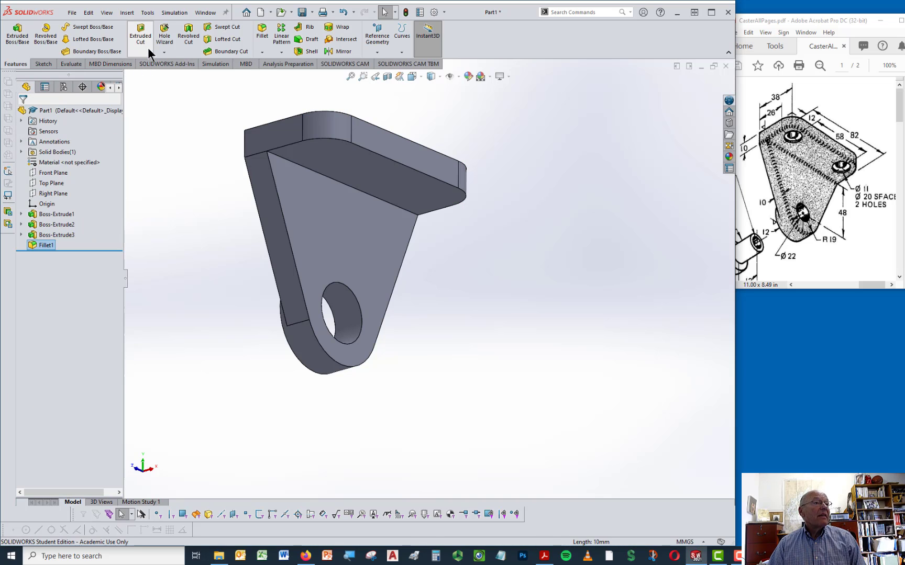
Start a Hole Wizard counterbore with custom sizing: 11 mm through diameter, 20 mm counterbore diameter and 1.5 mm counterbore depth
{"action": "left_click", "coordinate": [165, 36]}
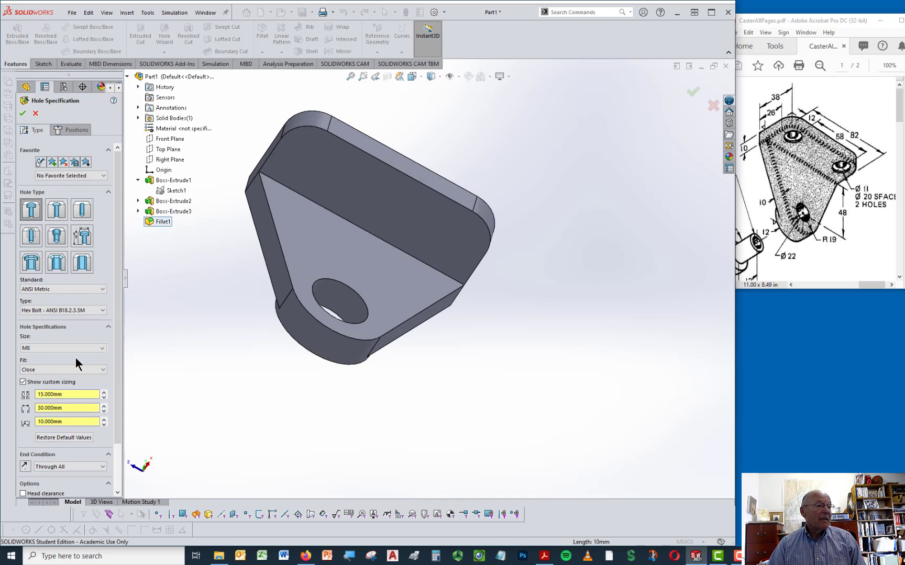
{"action": "scroll", "coordinate": [90, 411], "scroll_direction": "down", "scroll_amount": 2}
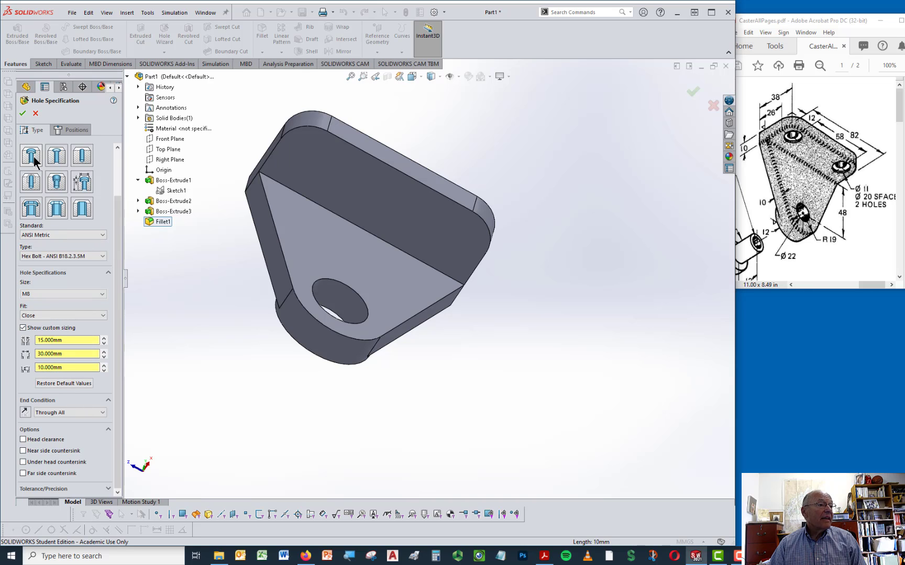
{"action": "left_click", "coordinate": [23, 327]}
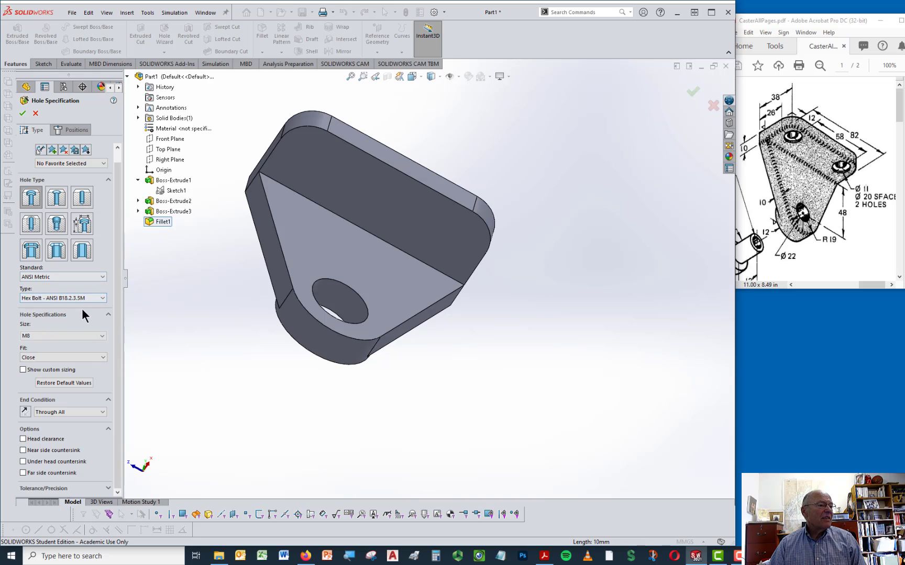
{"action": "left_click", "coordinate": [22, 370]}
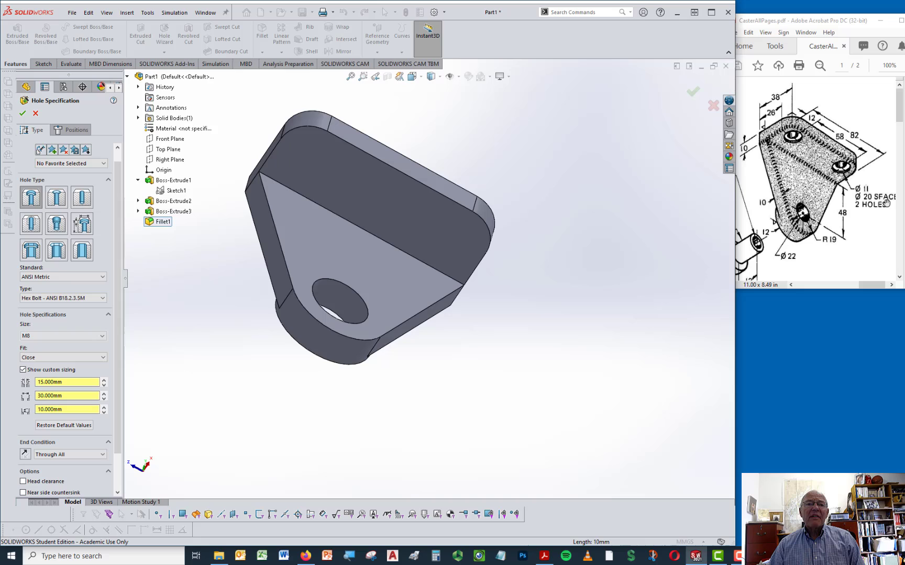
{"action": "left_click_drag", "start_coordinate": [63, 382], "coordinate": [16, 386]}
{"action": "type", "text": "11"}
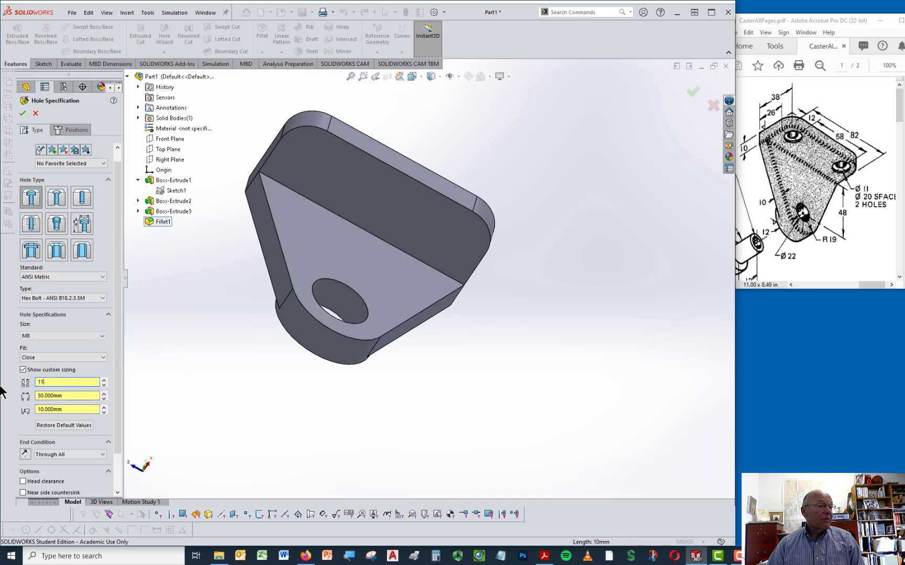
{"action": "key", "text": "Tab"}
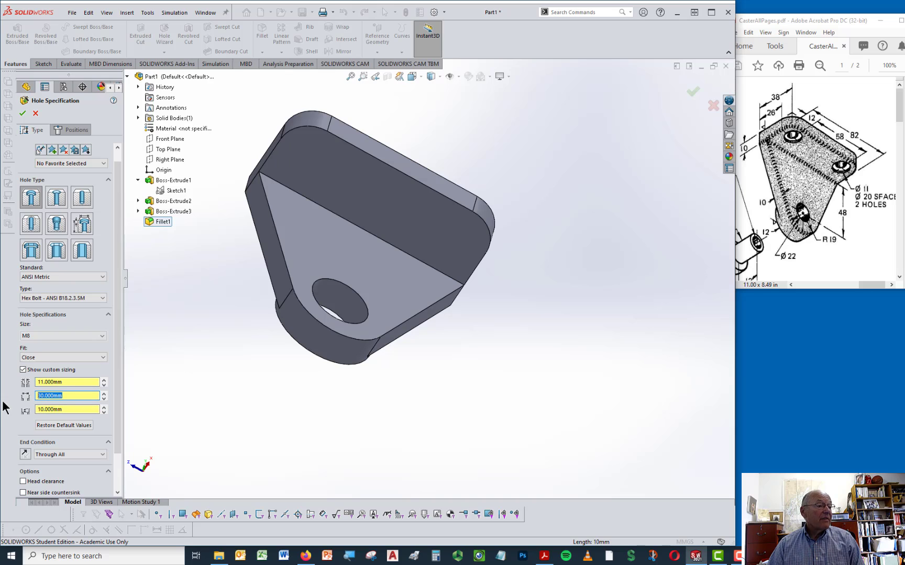
{"action": "type", "text": "20"}
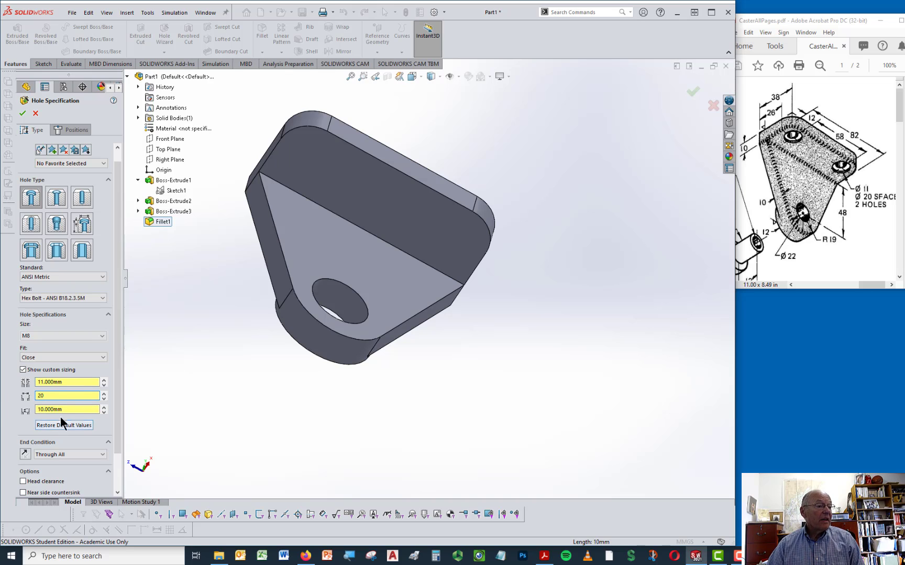
{"action": "key", "text": "Tab"}
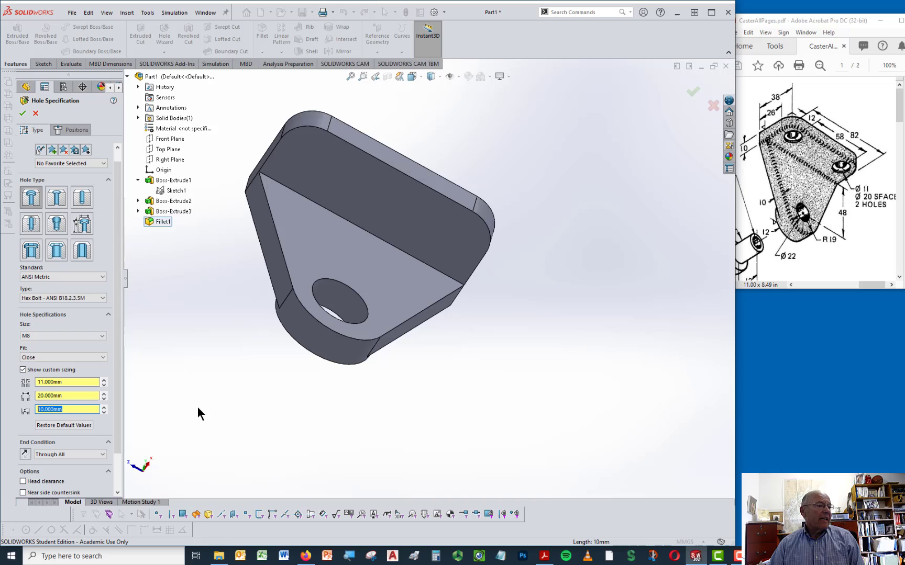
{"action": "type", "text": "1.5"}
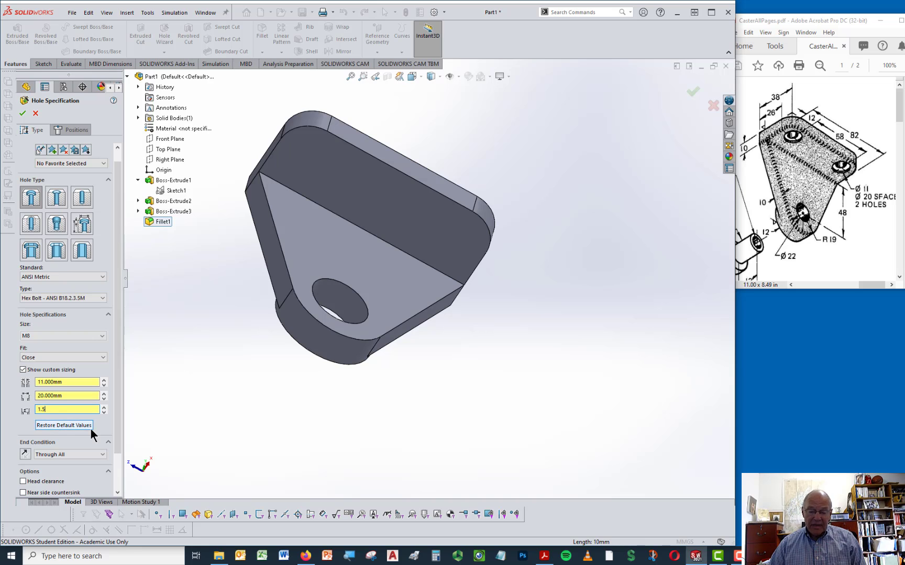
{"action": "key", "text": "Return"}
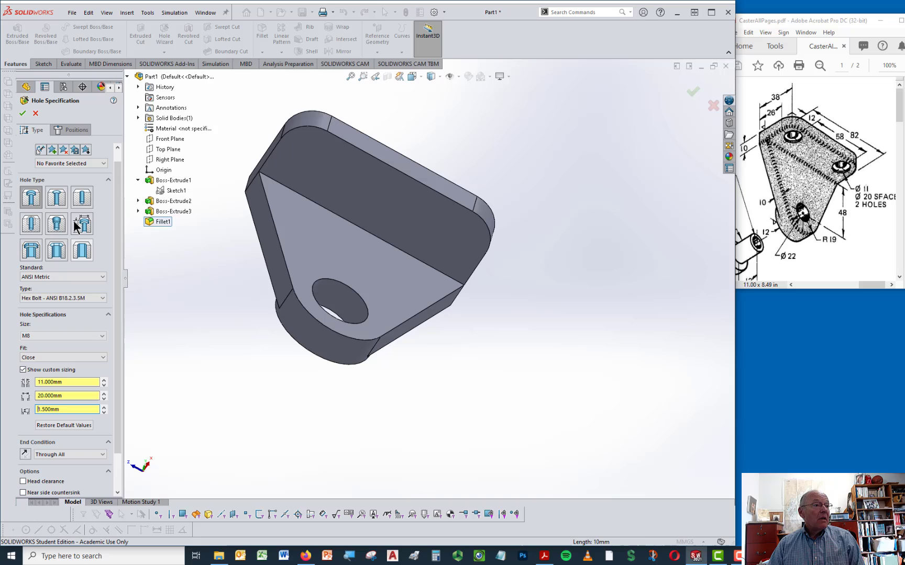
Set the counterbore's end condition to Up To Next and place the hole on the flange's underside near one rounded corner
{"action": "scroll", "coordinate": [83, 238], "scroll_direction": "down", "scroll_amount": 2}
{"action": "scroll", "coordinate": [70, 414], "scroll_direction": "down", "scroll_amount": 1}
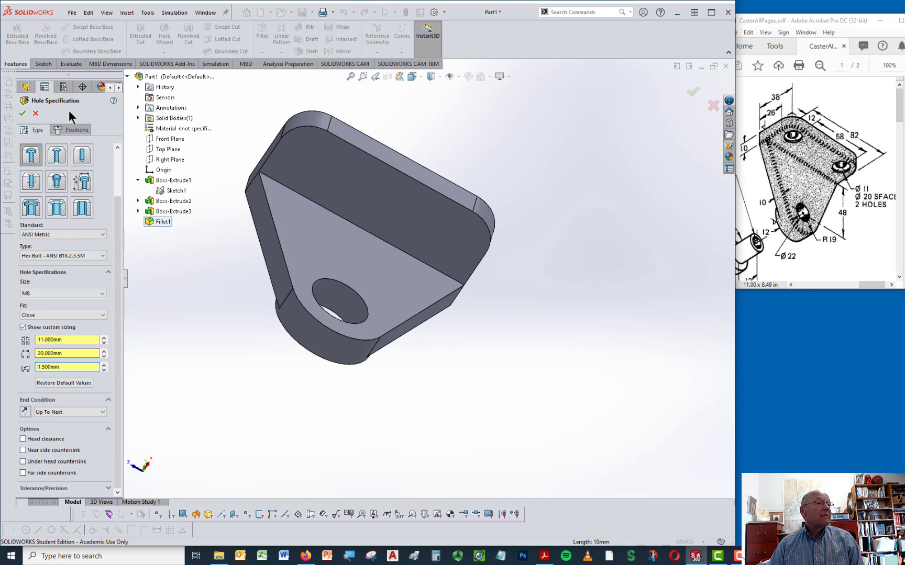
{"action": "left_click", "coordinate": [64, 129]}
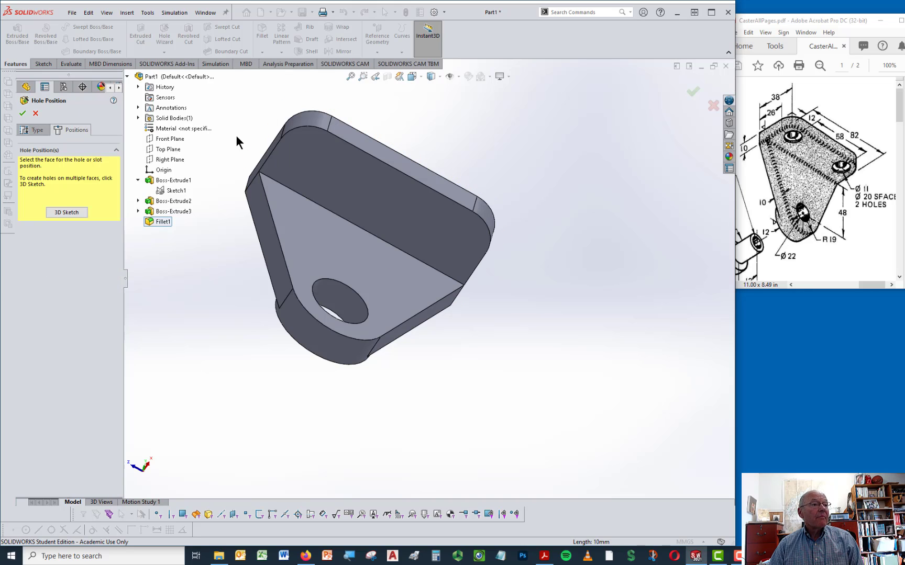
{"action": "left_click", "coordinate": [317, 168]}
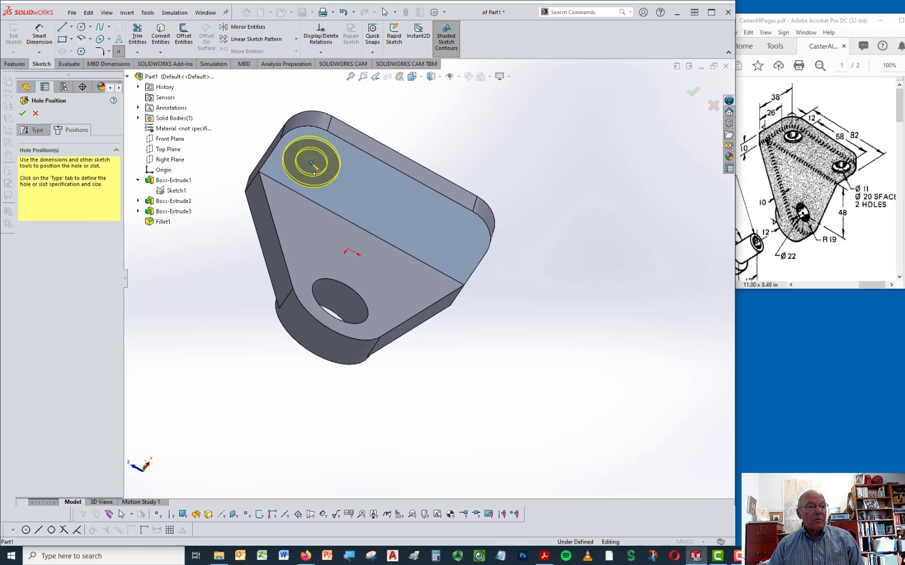
Dimension the hole centre 12 mm from the flange's long outer edge
{"action": "left_click", "coordinate": [42, 41]}
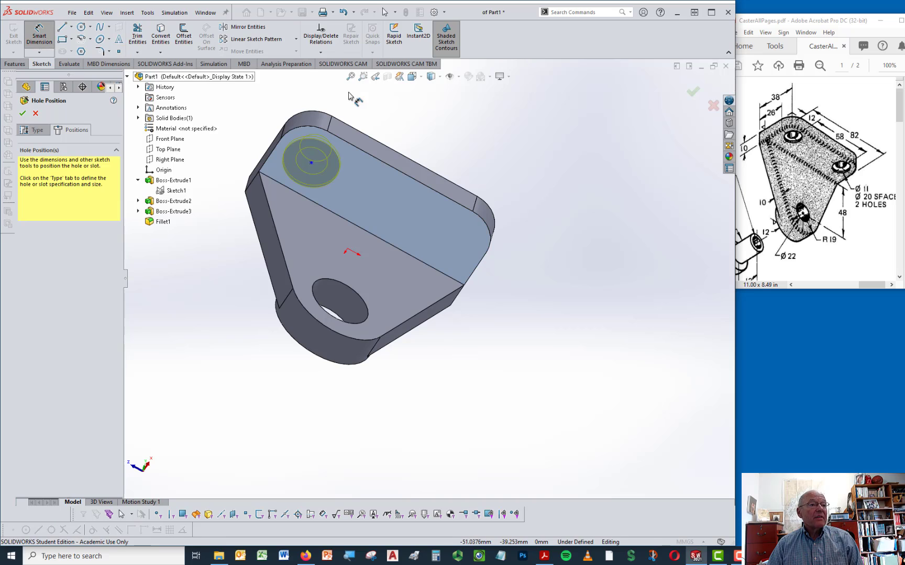
{"action": "left_click", "coordinate": [311, 164]}
{"action": "left_click", "coordinate": [366, 155]}
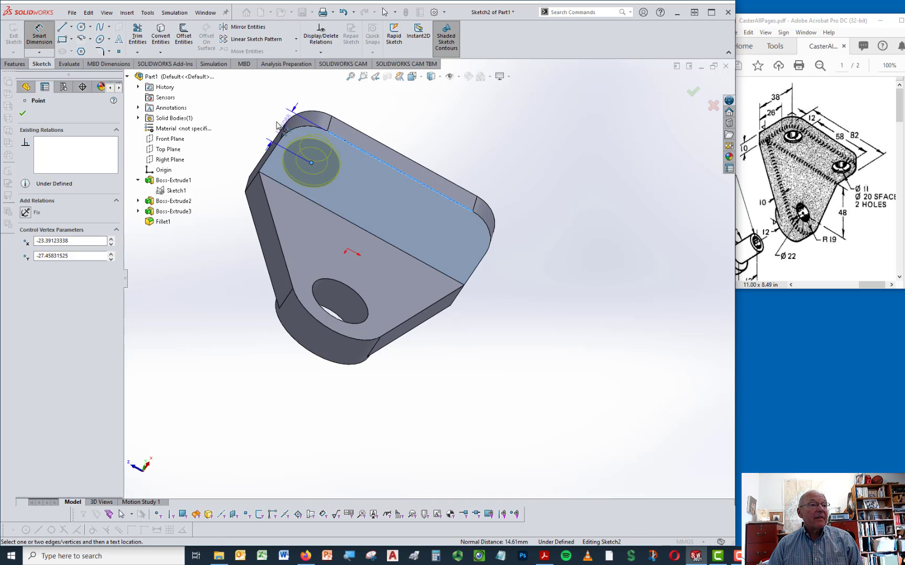
{"action": "left_click", "coordinate": [254, 112]}
{"action": "type", "text": "1"}
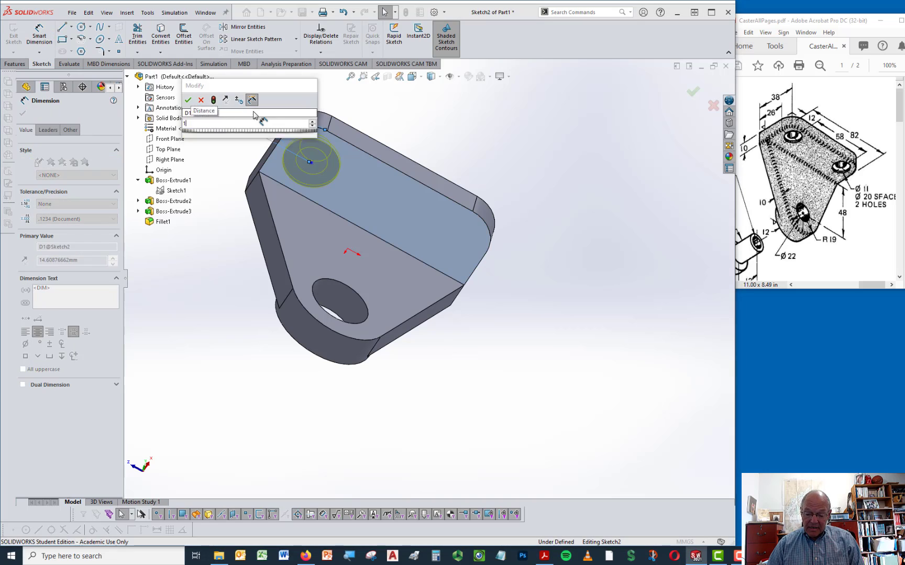
{"action": "type", "text": "2"}
{"action": "key", "text": "Return"}
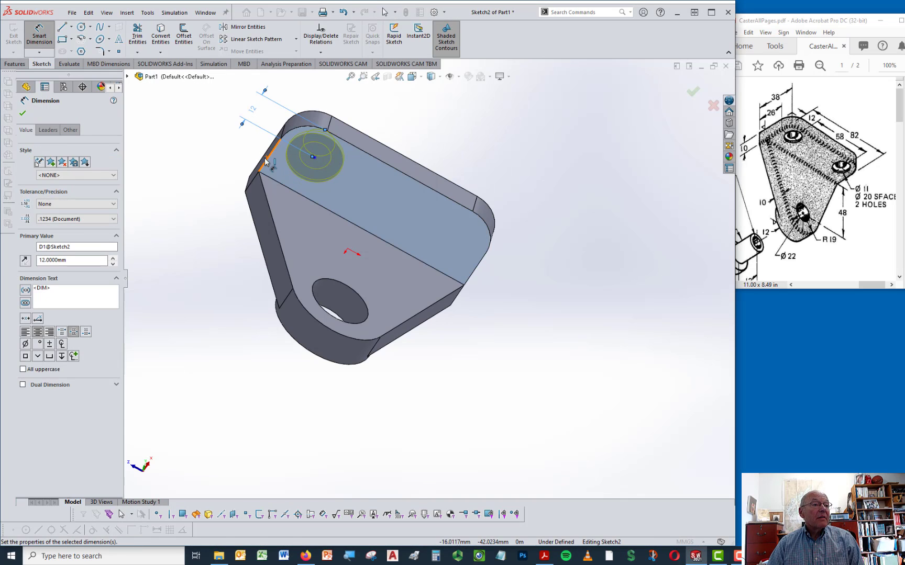
{"action": "key", "text": "Escape"}
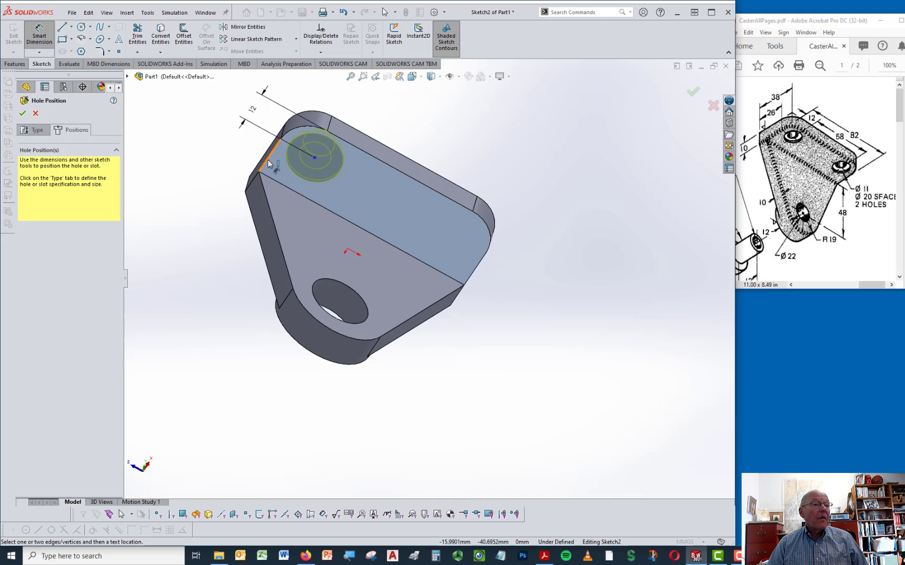
Dimension the hole centre 12 mm from the flange's short end edge and complete the counterbored hole
{"action": "left_click", "coordinate": [268, 164]}
{"action": "left_click", "coordinate": [314, 159]}
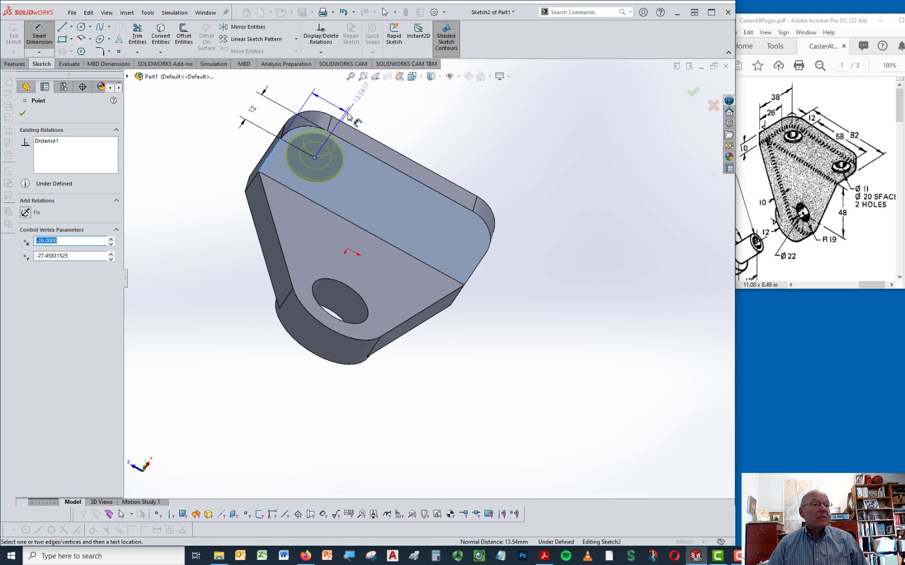
{"action": "left_click", "coordinate": [337, 87]}
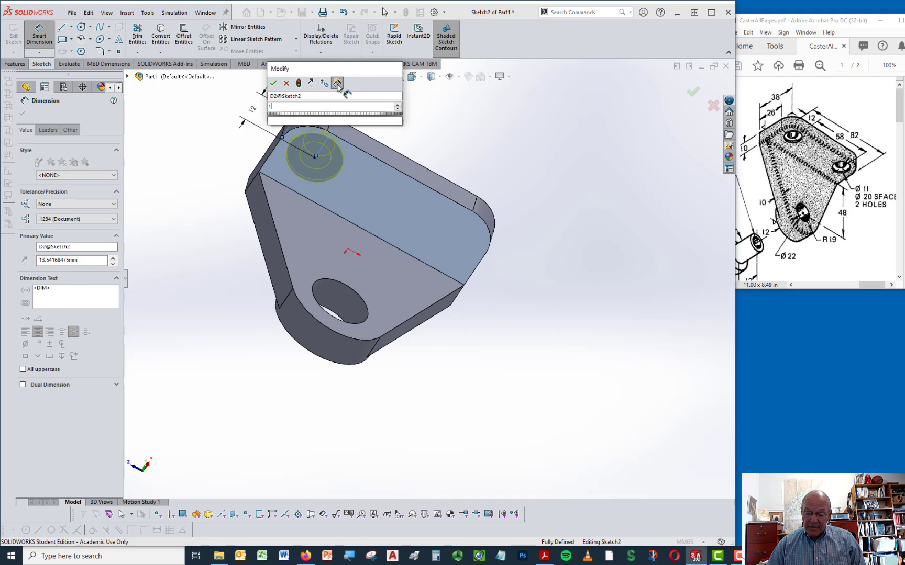
{"action": "type", "text": "12"}
{"action": "key", "text": "Return"}
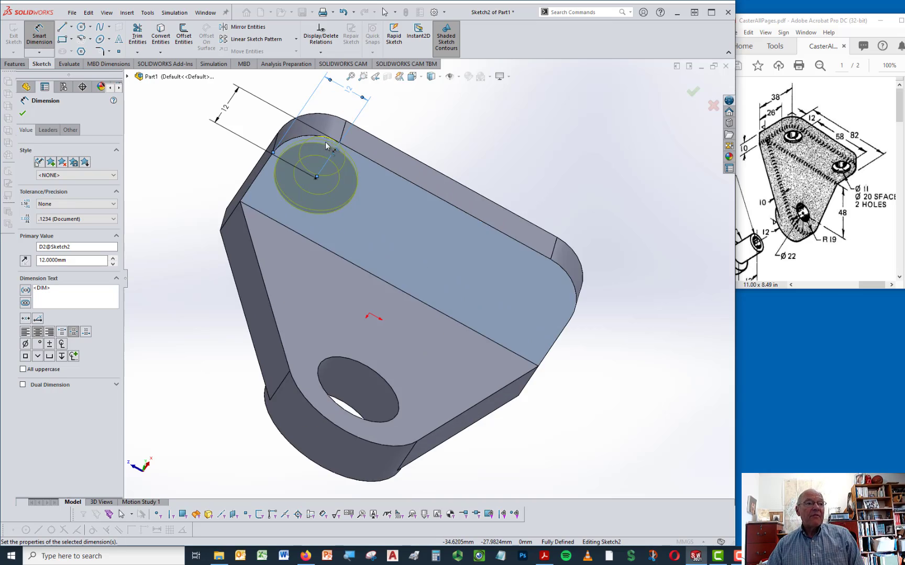
{"action": "mouse_move", "coordinate": [326, 142]}
{"action": "middle_mouse_down"}
{"action": "mouse_move", "coordinate": [347, 162]}
{"action": "mouse_move", "coordinate": [337, 132]}
{"action": "middle_mouse_up"}
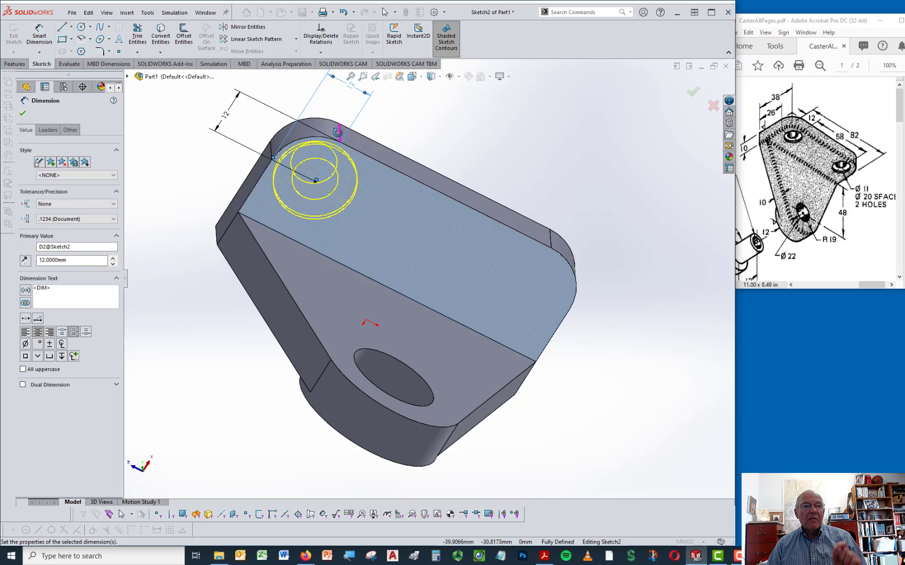
{"action": "left_click", "coordinate": [337, 132]}
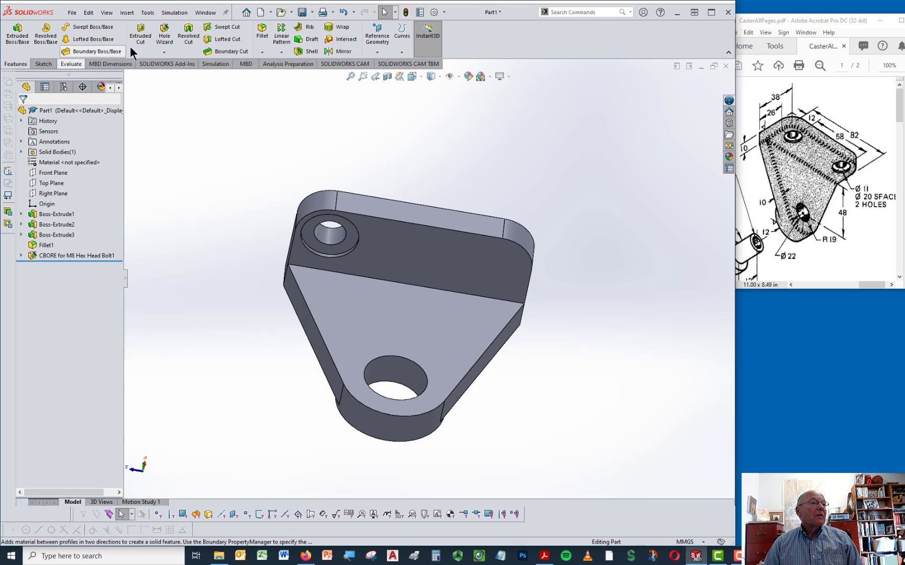
Add a second counterbored hole with the same sizes on the flange's underside, centred on the other rounded corner's arc centre
{"action": "left_click", "coordinate": [170, 33]}
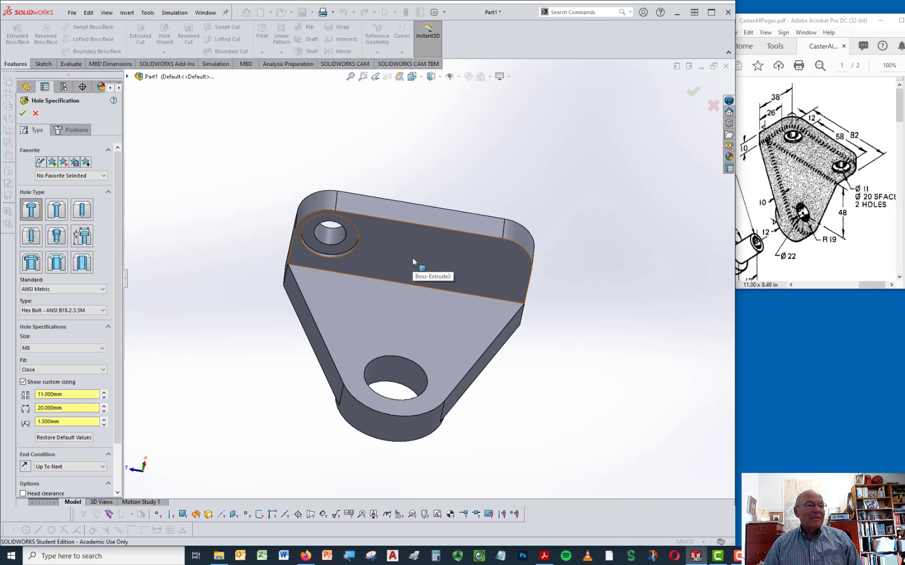
{"action": "left_click", "coordinate": [66, 130]}
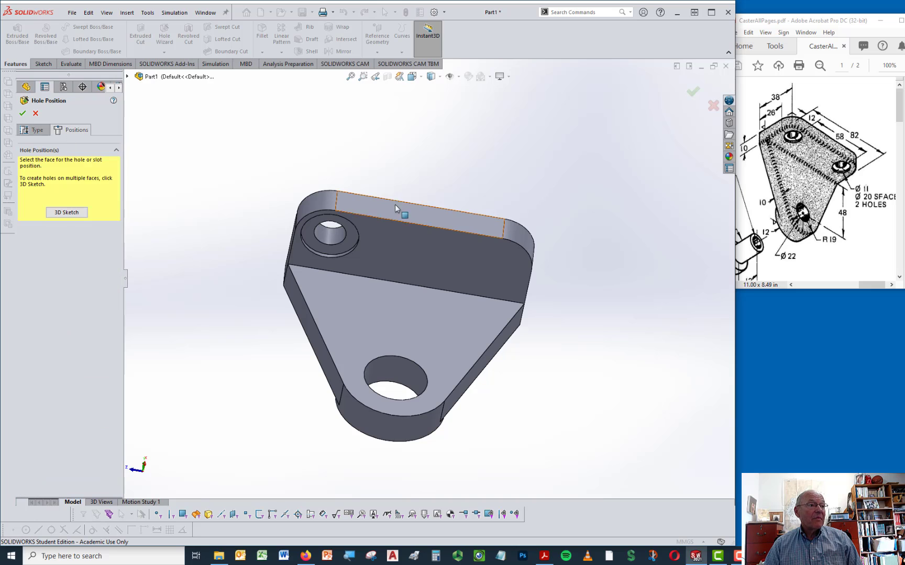
{"action": "left_click", "coordinate": [452, 252]}
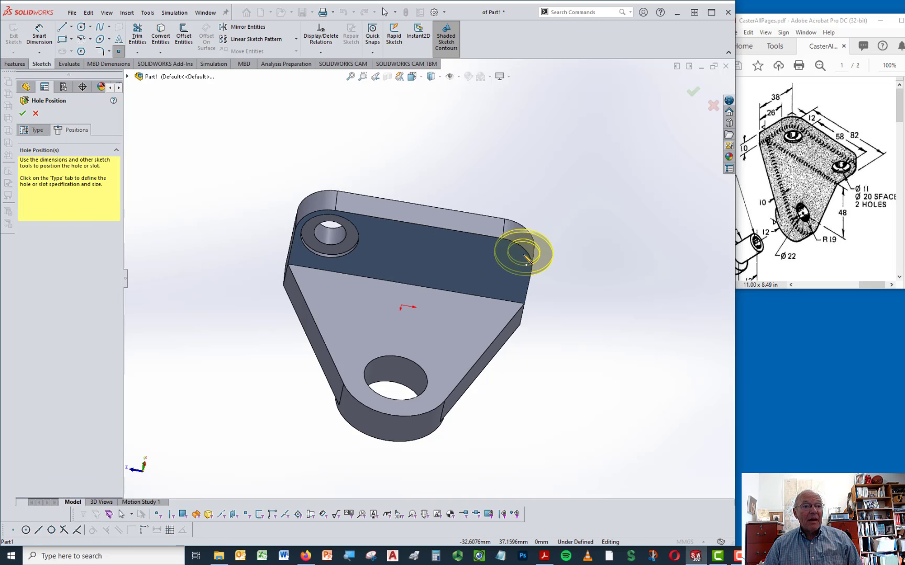
{"action": "left_click", "coordinate": [496, 265]}
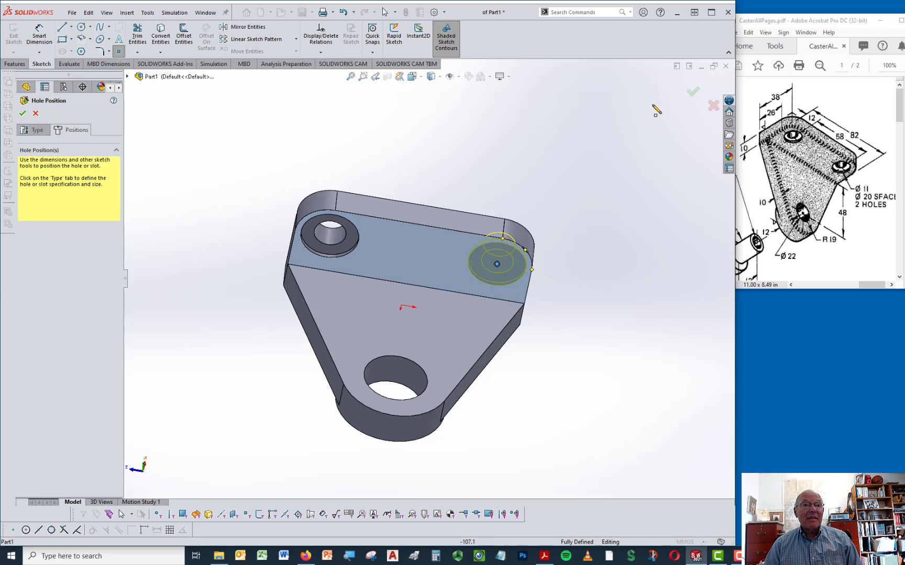
{"action": "left_click", "coordinate": [695, 93]}
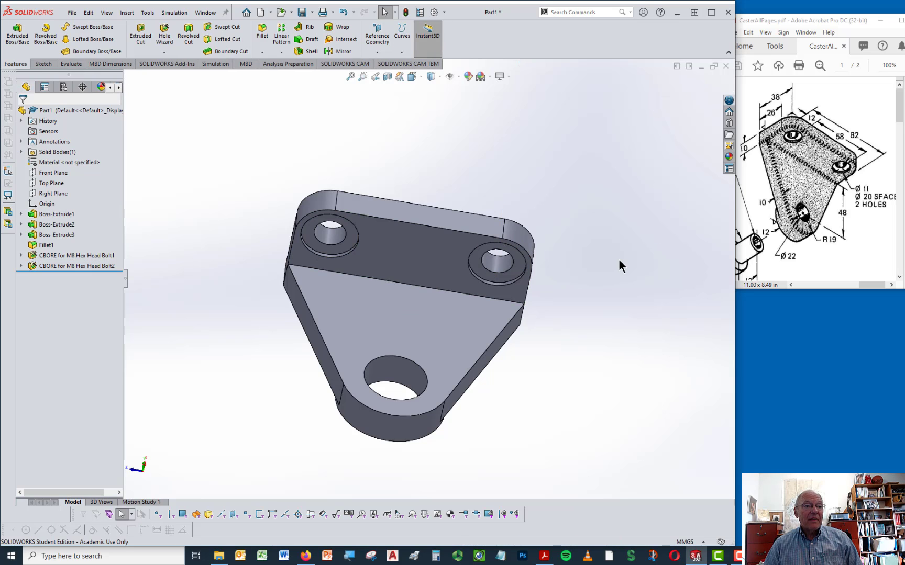
{"action": "middle_click_drag", "start_coordinate": [618, 260], "coordinate": [610, 364]}
{"action": "key", "text": "ctrl+5"}
{"action": "key", "text": "ctrl+2"}
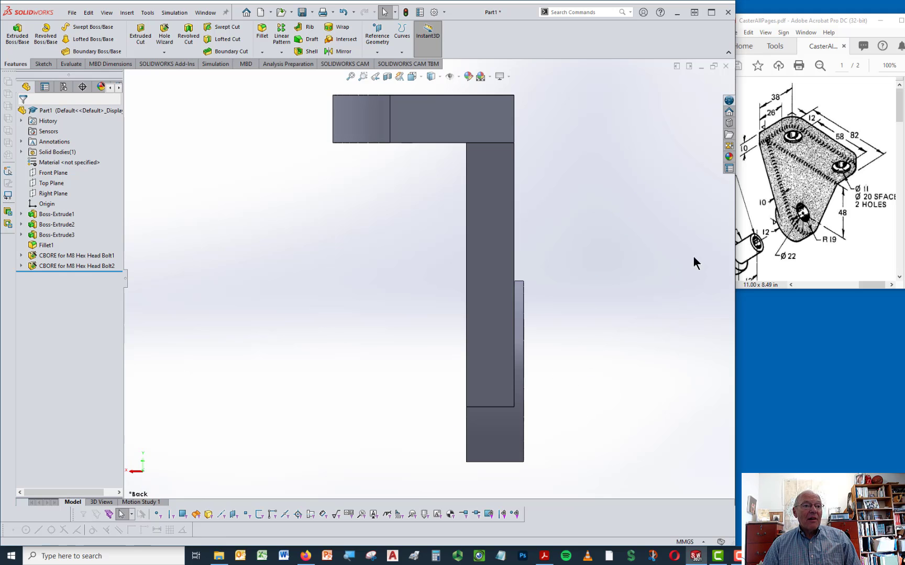
{"action": "key", "text": "ctrl+7"}
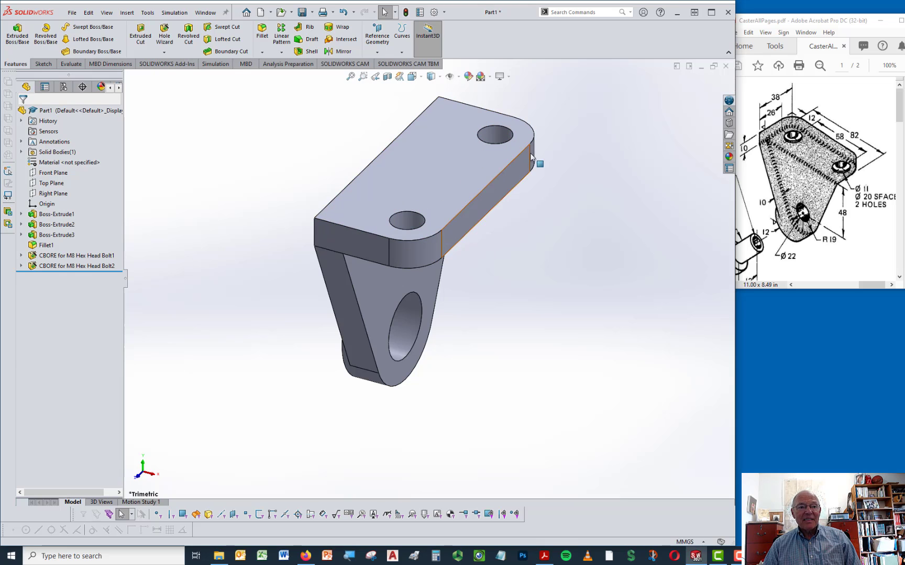
Set the radius of the flange's two corner fillets to 8 mm and rebuild the part
{"action": "right_click", "coordinate": [43, 245]}
{"action": "left_click", "coordinate": [50, 220]}
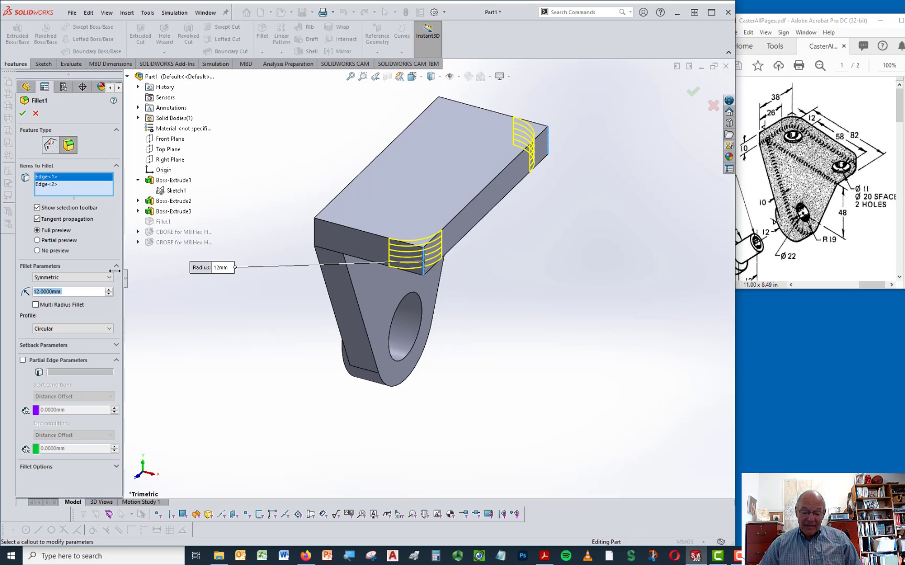
{"action": "type", "text": "83"}
{"action": "key", "text": "Return"}
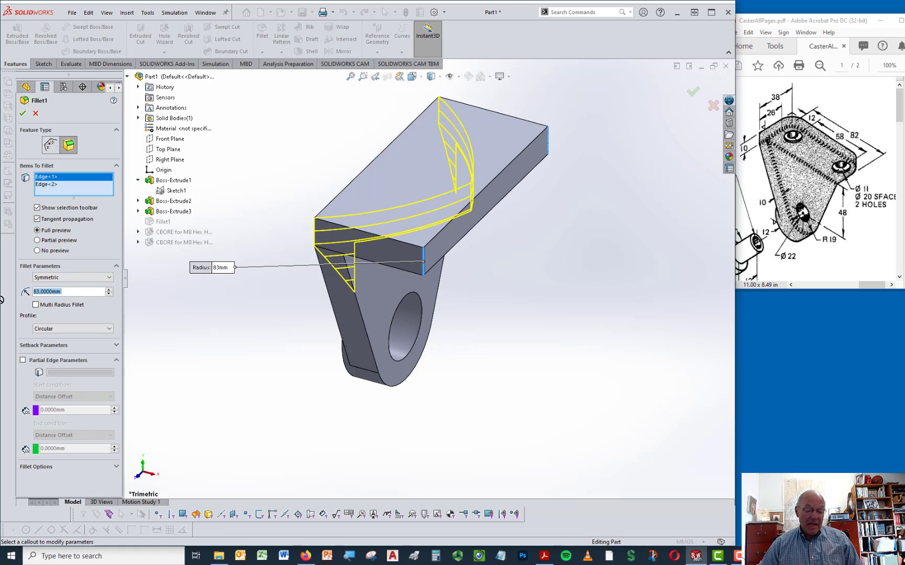
{"action": "type", "text": "8"}
{"action": "key", "text": "Return"}
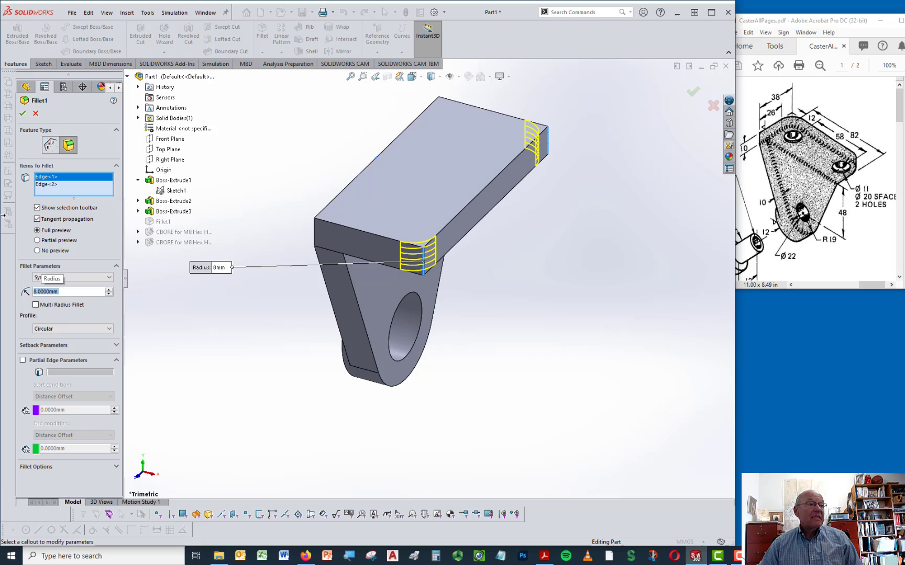
{"action": "left_click", "coordinate": [23, 113]}
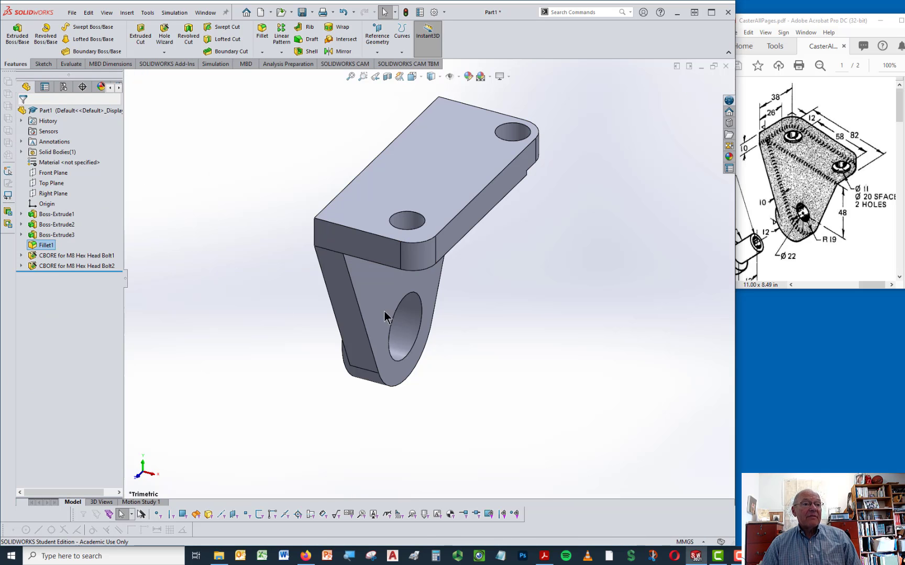
{"action": "middle_click_drag", "start_coordinate": [587, 322], "coordinate": [552, 289]}
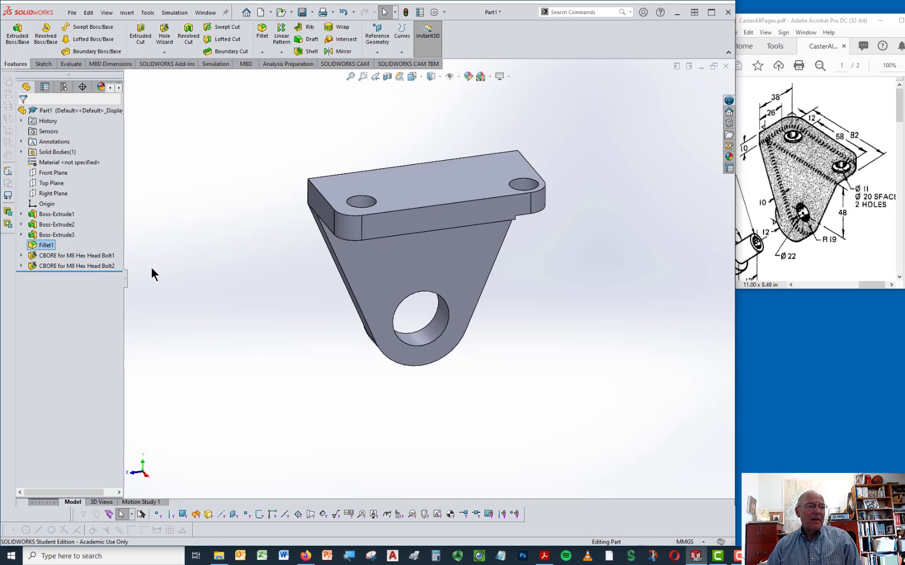
Set the radius of the flange's two corner fillets to 12 mm
{"action": "right_click", "coordinate": [43, 251]}
{"action": "left_click", "coordinate": [43, 246]}
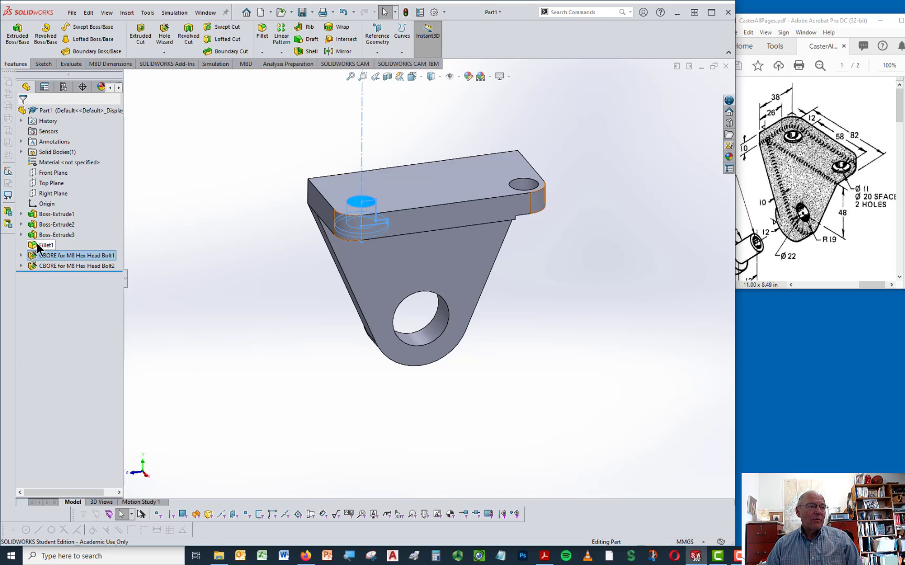
{"action": "right_click", "coordinate": [43, 245]}
{"action": "left_click", "coordinate": [49, 217]}
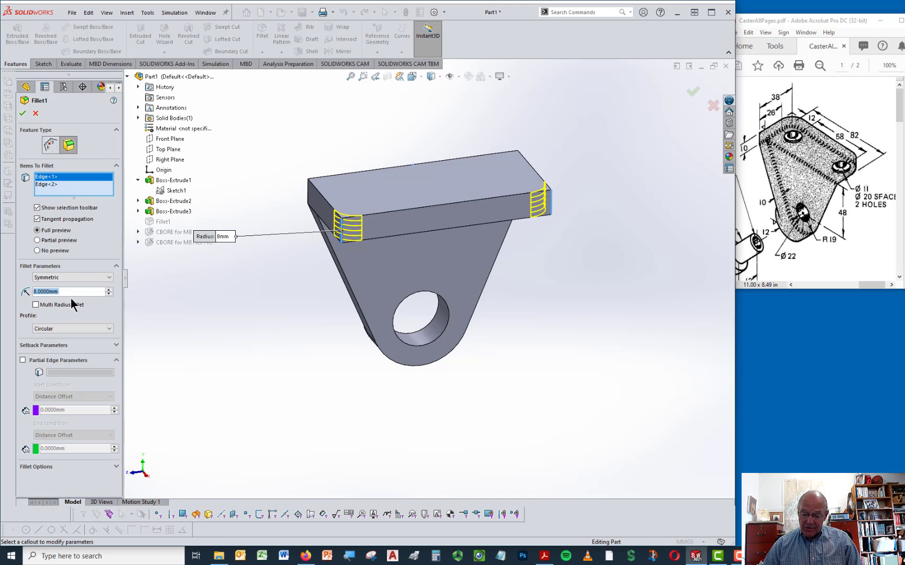
{"action": "type", "text": "12"}
{"action": "key", "text": "Return"}
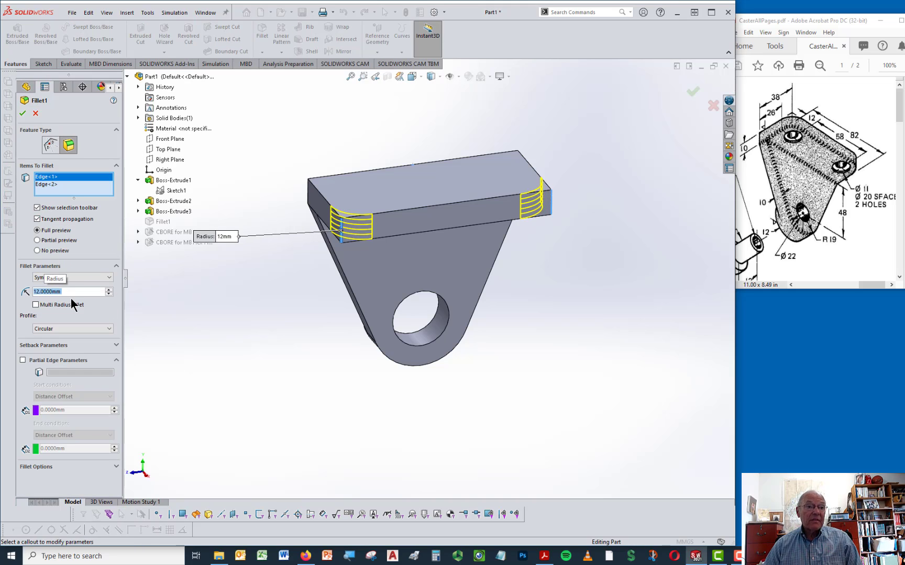
{"action": "left_click", "coordinate": [23, 113]}
Start a 2 mm constant-radius fillet on the inner corner between plate and flange and on the plate's tapered outline edge on that face
{"action": "middle_click_drag", "start_coordinate": [468, 323], "coordinate": [551, 258]}
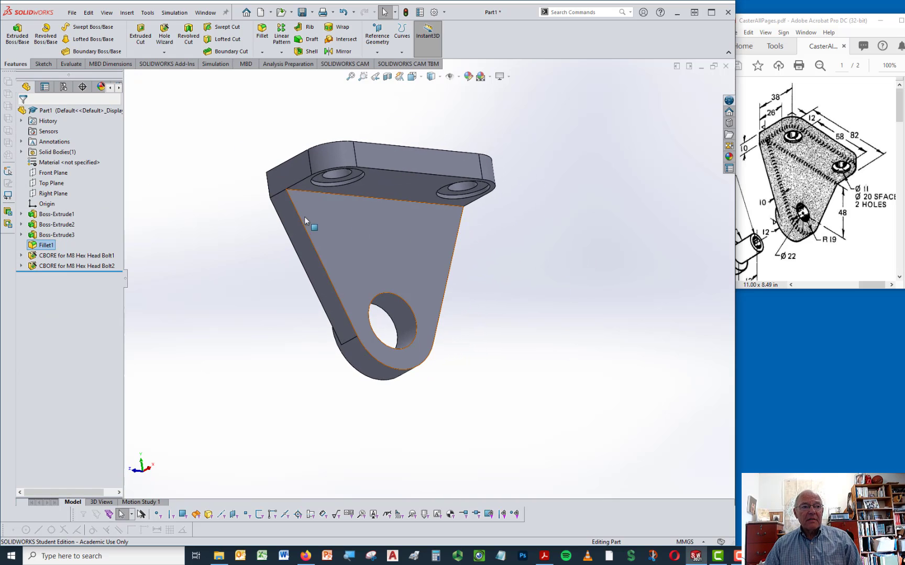
{"action": "left_click", "coordinate": [262, 31]}
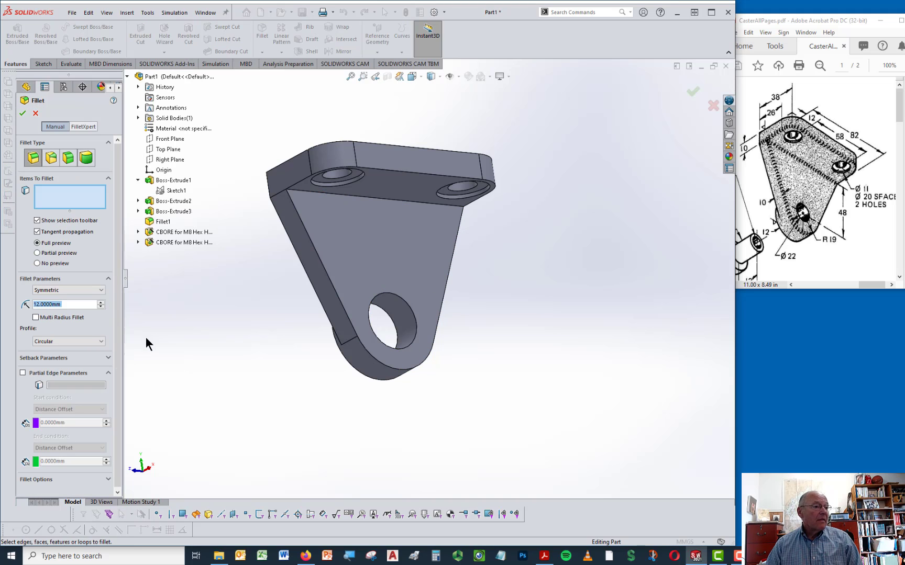
{"action": "type", "text": "2"}
{"action": "key", "text": "Return"}
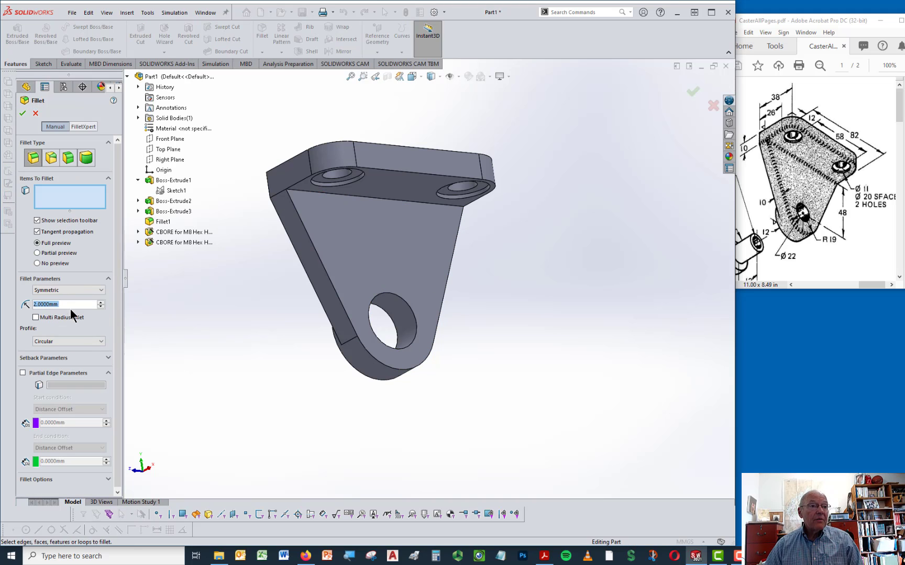
{"action": "left_click", "coordinate": [354, 195]}
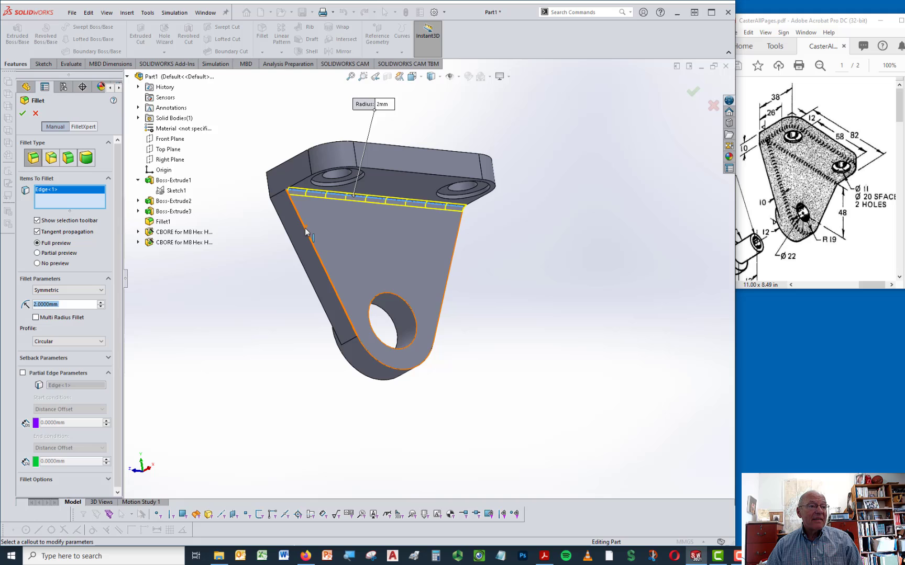
{"action": "left_click", "coordinate": [296, 208]}
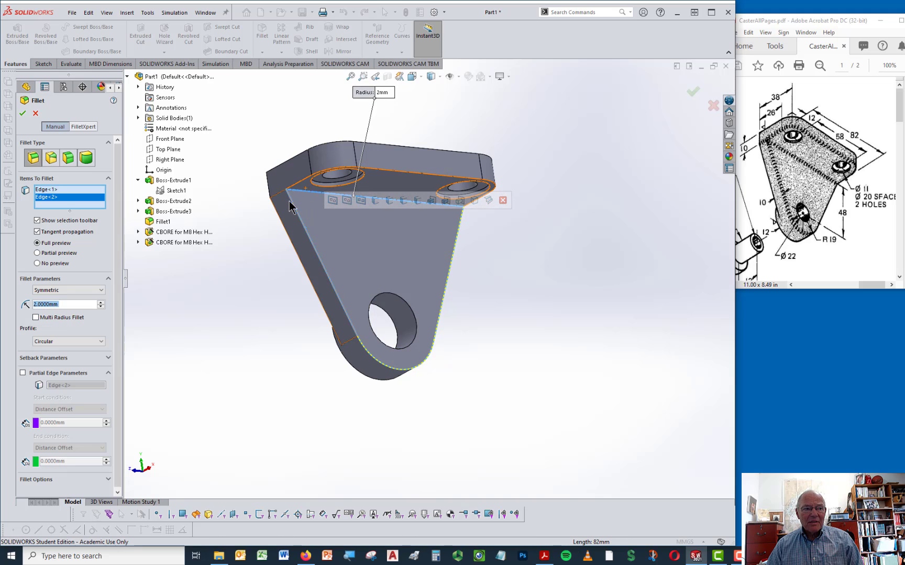
Add the flange's lower outline edge, running around both rounded corners, to the 2 mm fillet
{"action": "scroll", "coordinate": [290, 207], "scroll_direction": "down", "scroll_amount": 4}
{"action": "scroll", "coordinate": [290, 208], "scroll_direction": "down", "scroll_amount": 3}
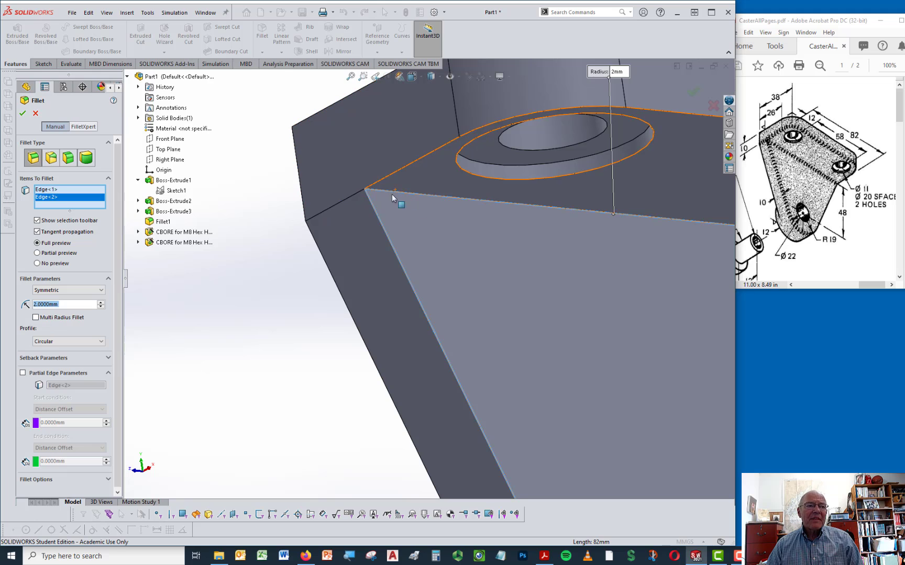
{"action": "scroll", "coordinate": [387, 257], "scroll_direction": "up", "scroll_amount": 5}
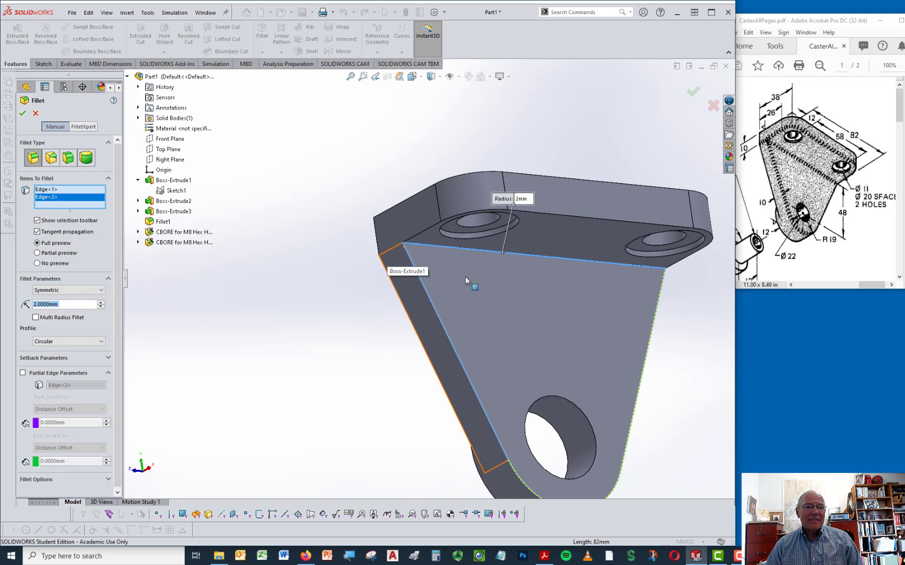
{"action": "scroll", "coordinate": [561, 308], "scroll_direction": "up", "scroll_amount": 2}
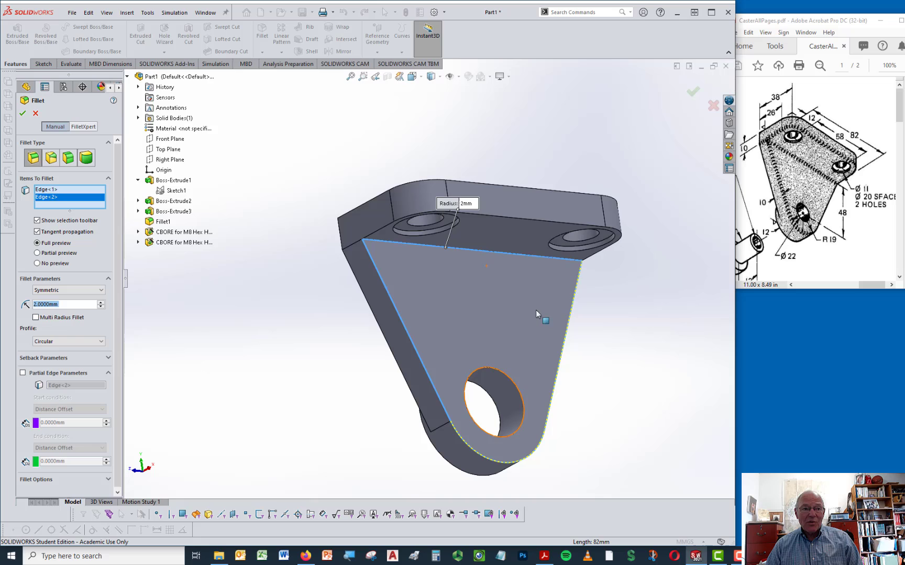
{"action": "left_click", "coordinate": [356, 246]}
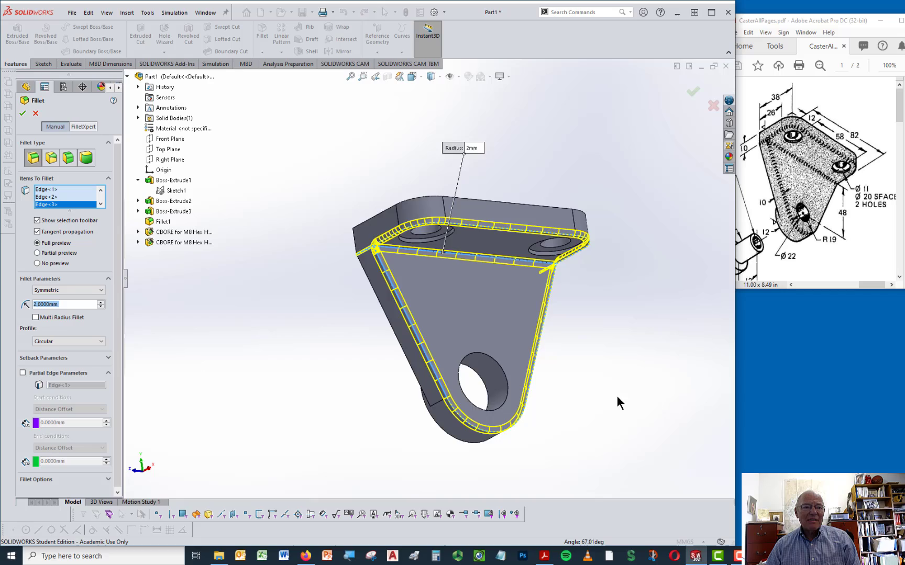
Add the short vertical flange-end edge and the tapered plate edge on both sides of the back face to the 2 mm fillet
{"action": "middle_click_drag", "start_coordinate": [618, 399], "coordinate": [652, 416]}
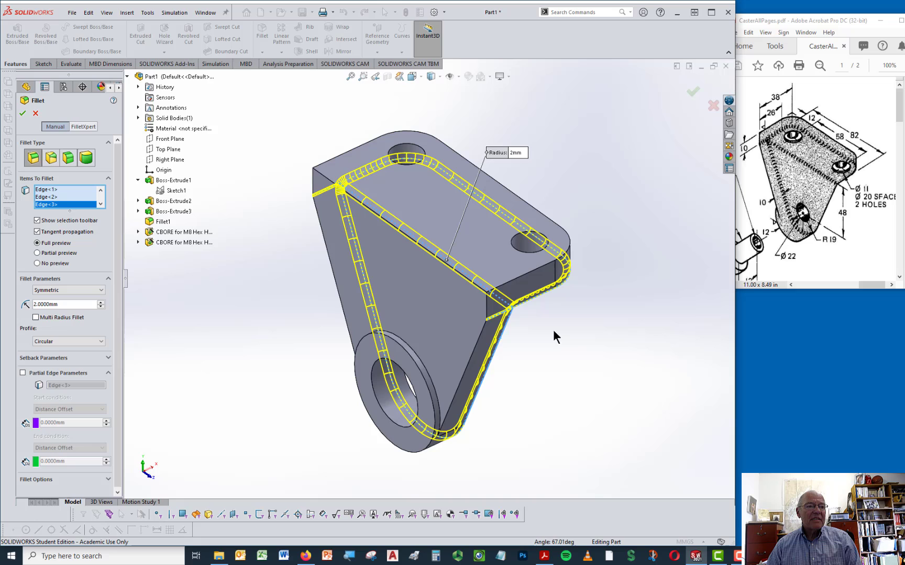
{"action": "left_click", "coordinate": [486, 310]}
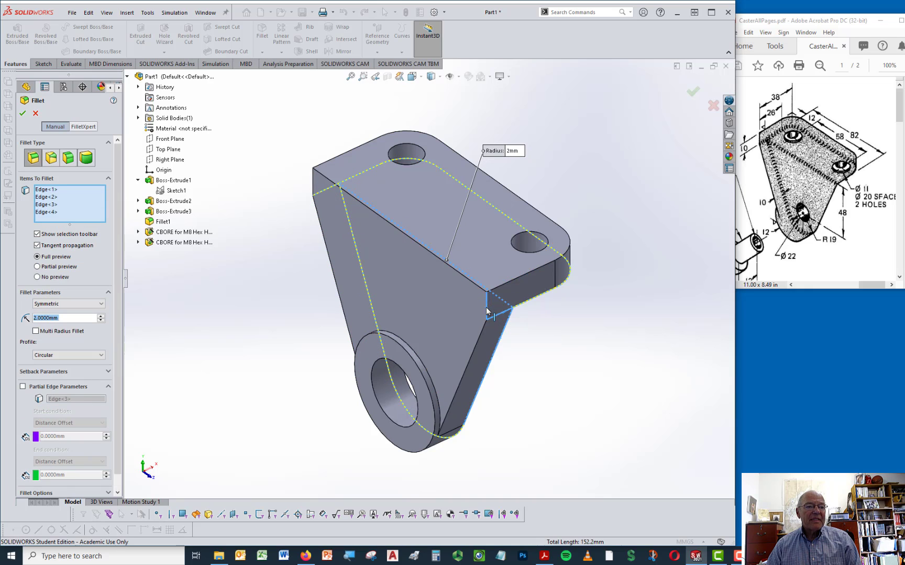
{"action": "left_click", "coordinate": [481, 338]}
{"action": "middle_click_drag", "start_coordinate": [607, 344], "coordinate": [436, 275]}
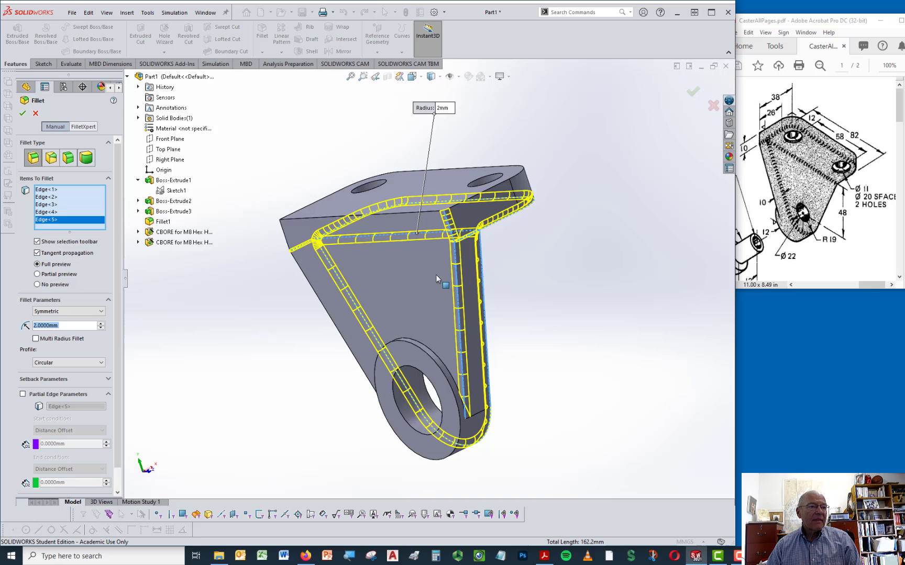
{"action": "left_click", "coordinate": [288, 243]}
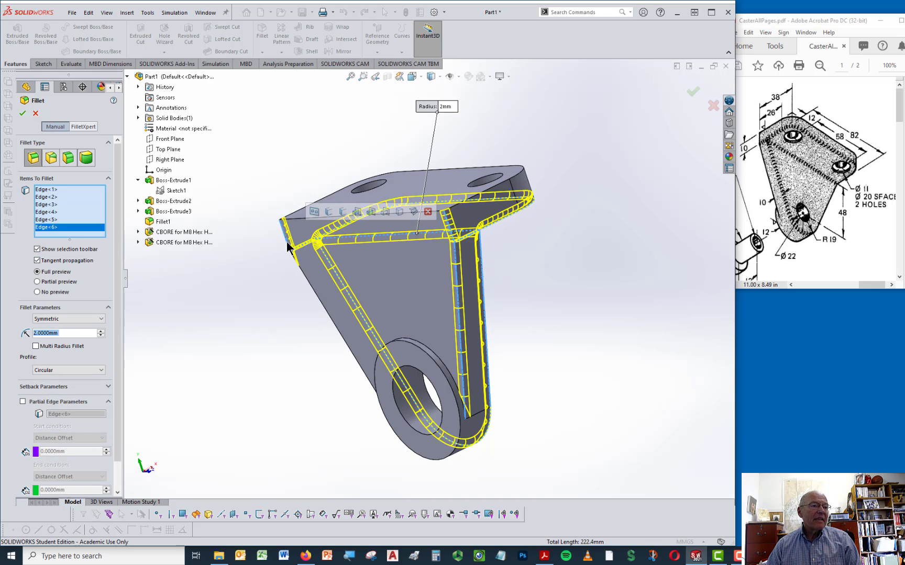
{"action": "left_click", "coordinate": [307, 283]}
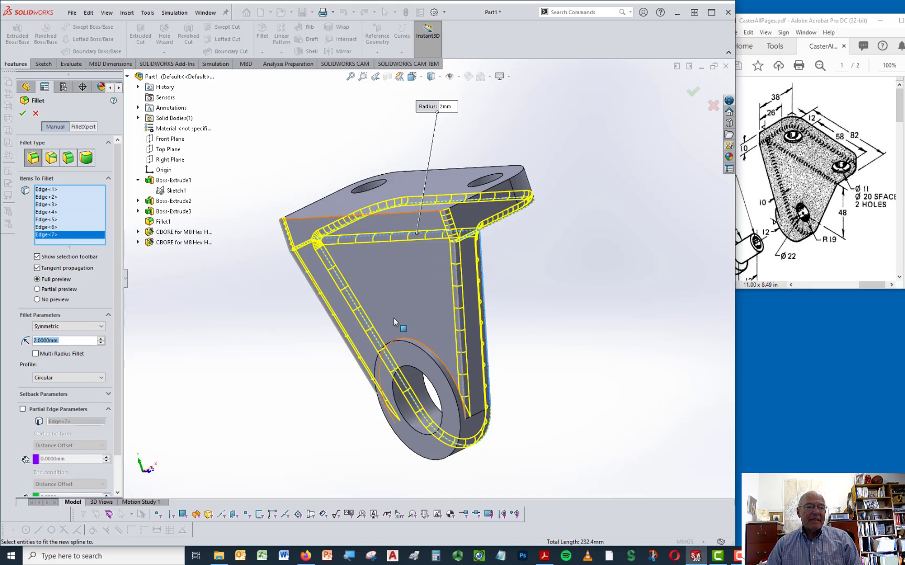
Add the edge where the ring boss meets the plate's back face and complete the 2 mm fillet
{"action": "middle_click_drag", "start_coordinate": [556, 298], "coordinate": [622, 259]}
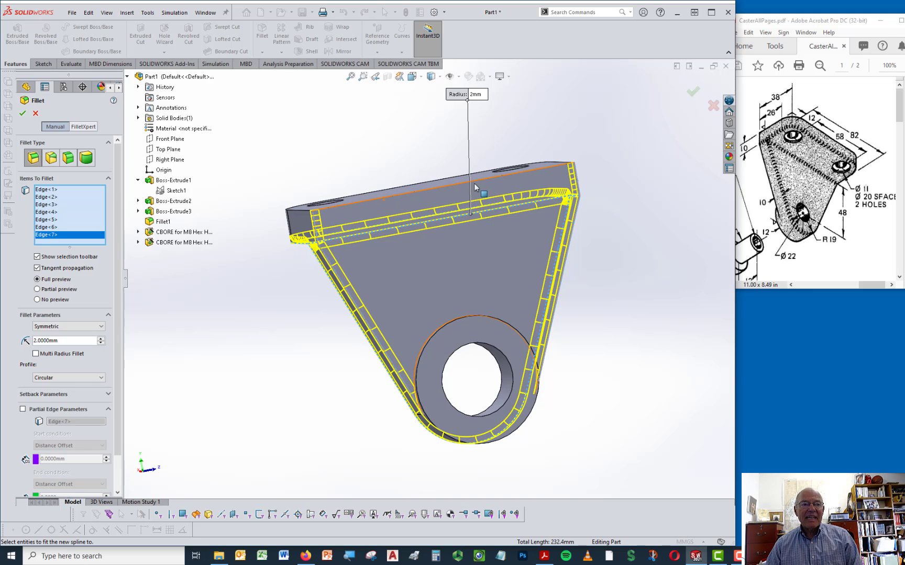
{"action": "middle_click_drag", "start_coordinate": [645, 383], "coordinate": [501, 404]}
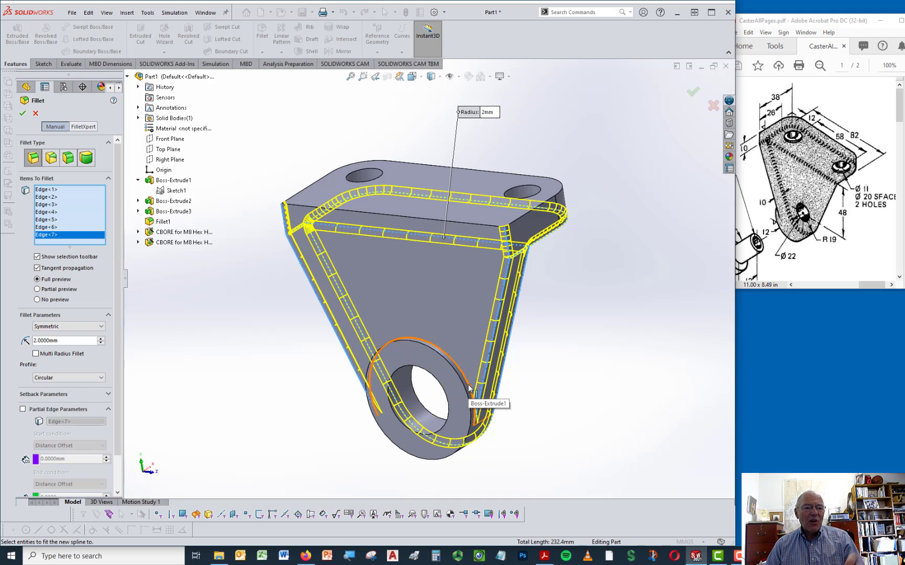
{"action": "left_click", "coordinate": [470, 387]}
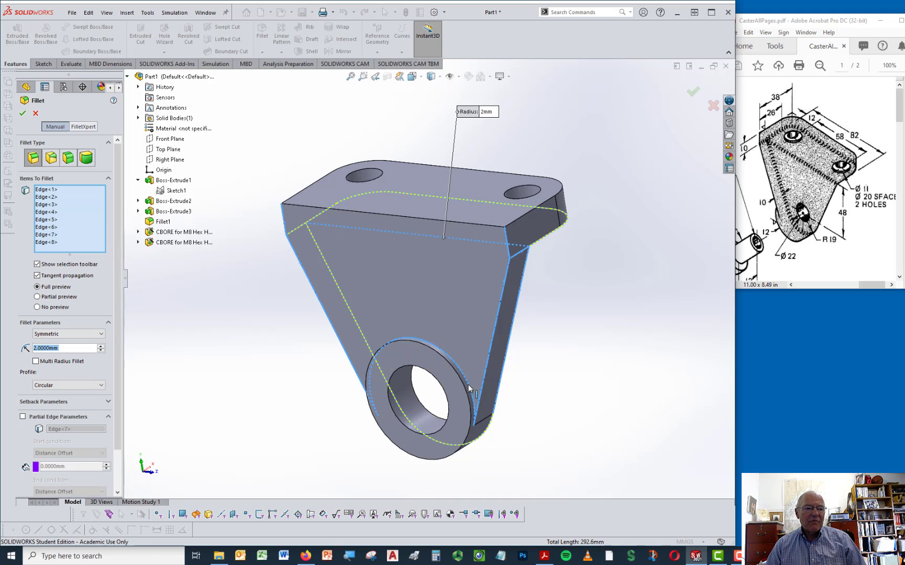
{"action": "mouse_move", "coordinate": [605, 406]}
{"action": "middle_mouse_down"}
{"action": "mouse_move", "coordinate": [666, 350]}
{"action": "mouse_move", "coordinate": [590, 389]}
{"action": "mouse_move", "coordinate": [593, 404]}
{"action": "middle_mouse_up"}
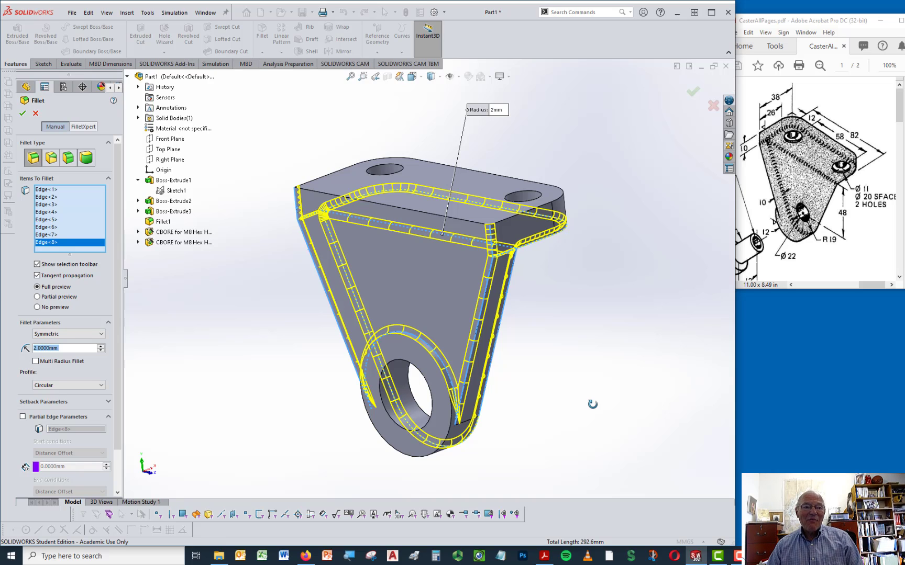
{"action": "middle_click_drag", "start_coordinate": [592, 404], "coordinate": [588, 375]}
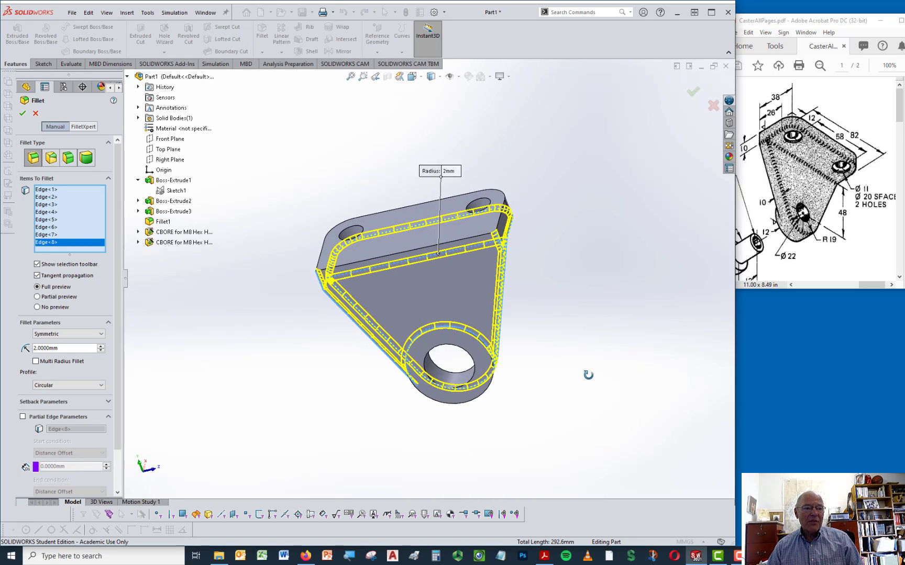
{"action": "left_click", "coordinate": [23, 114]}
{"action": "scroll", "coordinate": [543, 319], "scroll_direction": "down", "scroll_amount": 2}
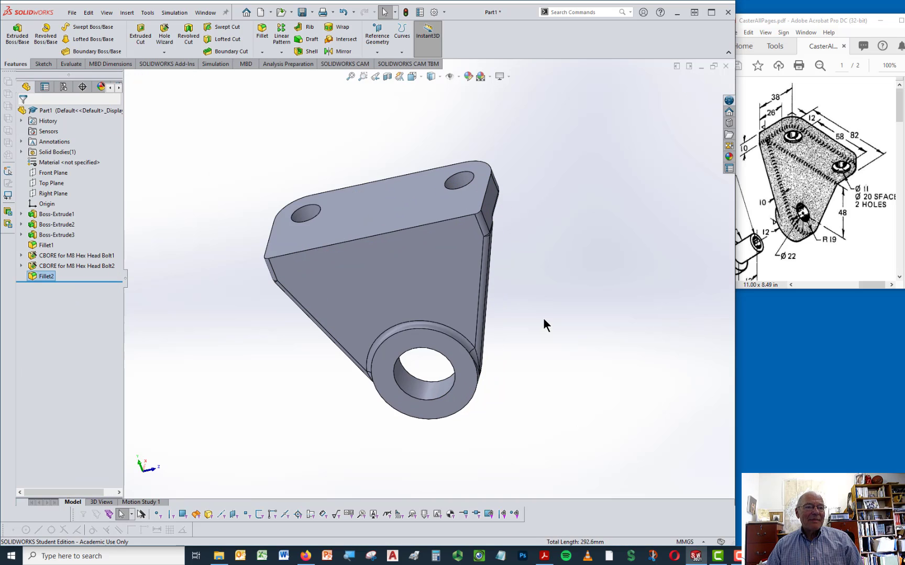
{"action": "middle_click_drag", "start_coordinate": [607, 285], "coordinate": [692, 247]}
{"action": "key", "text": "Escape"}
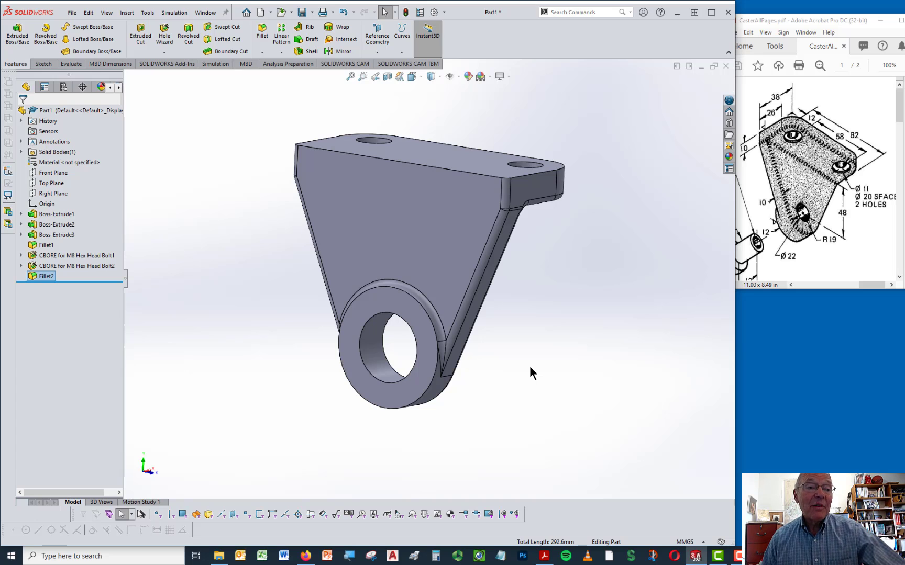
{"action": "scroll", "coordinate": [489, 377], "scroll_direction": "down", "scroll_amount": 2}
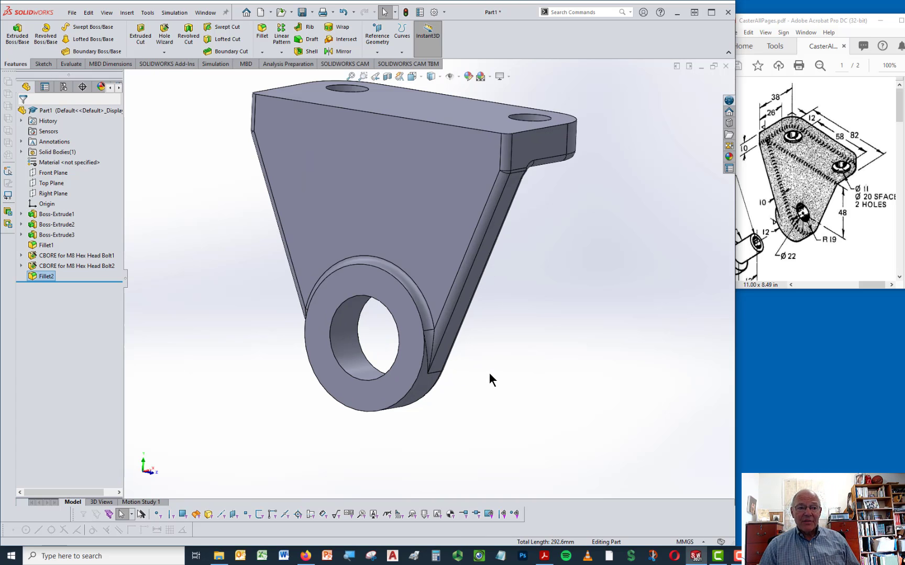
{"action": "middle_click_drag", "start_coordinate": [490, 374], "coordinate": [402, 354]}
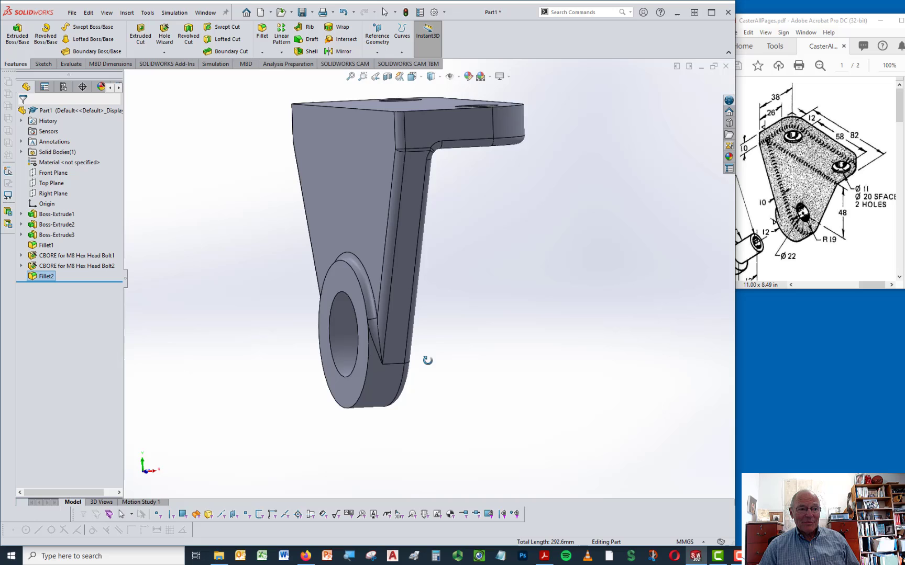